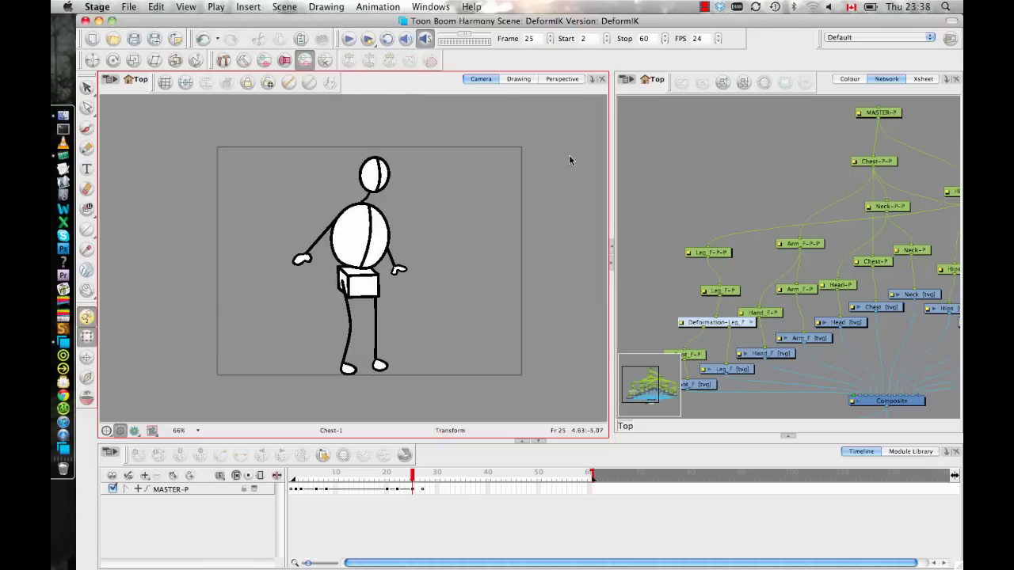
Return the playhead to frame 1 and widen the network area to give the node tree more room
click(422, 488)
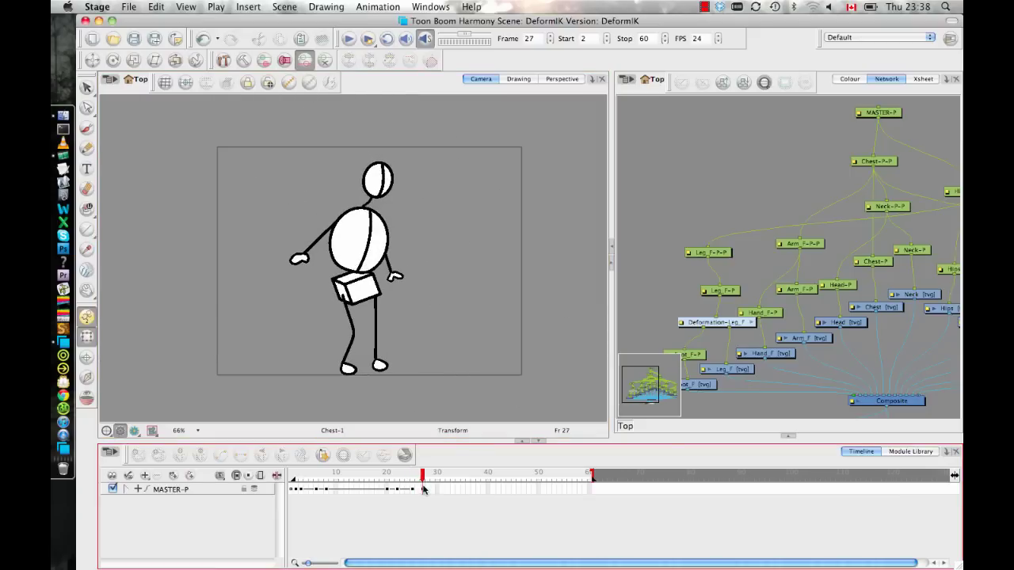
drag(422, 489, 287, 452)
drag(480, 251, 422, 249)
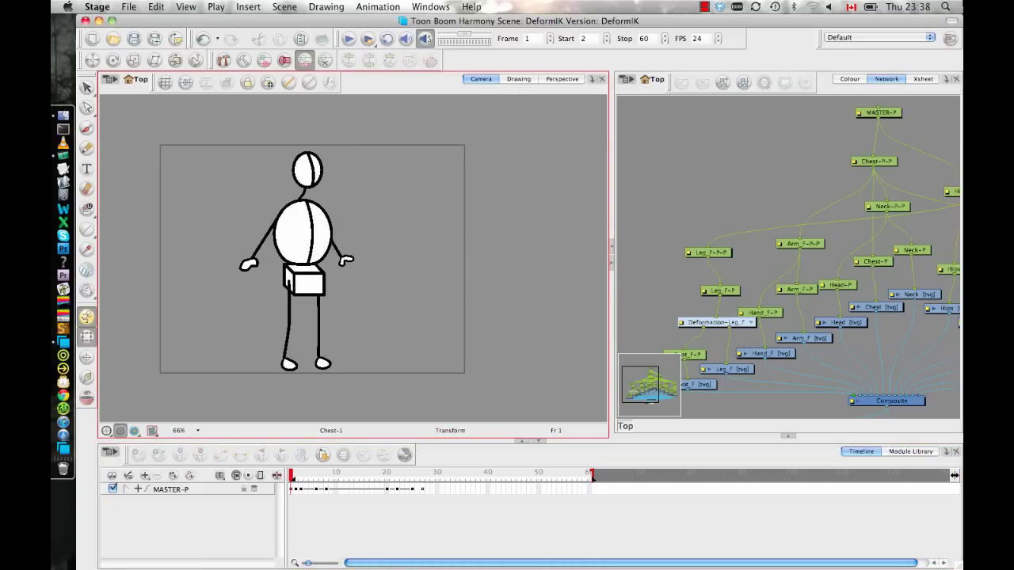
drag(847, 266, 781, 225)
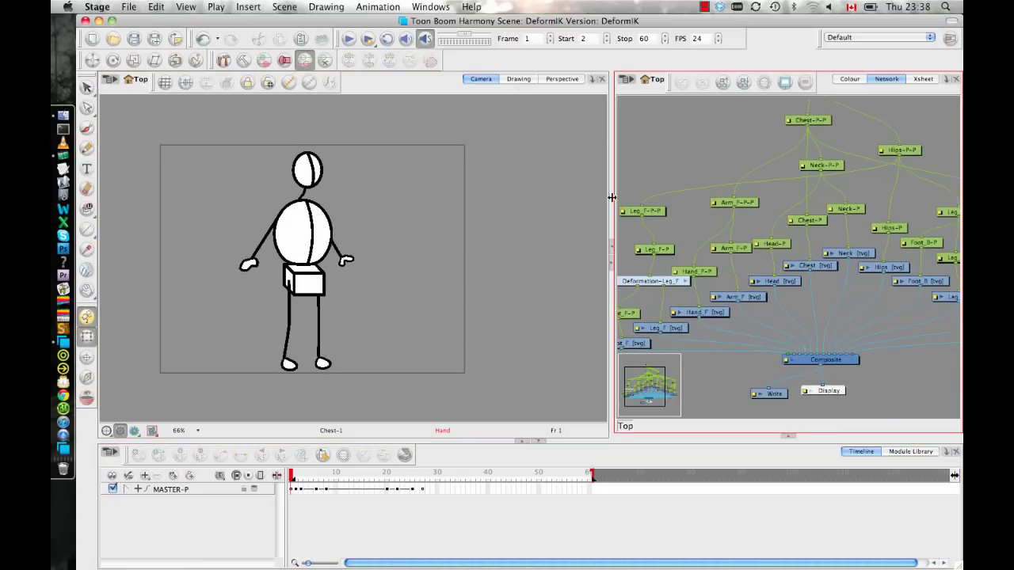
drag(610, 160, 494, 163)
Delete the extra Leg_F-P-P peg above the front leg's Leg_F-P peg
drag(666, 241, 581, 234)
drag(759, 264, 869, 272)
click(623, 249)
scroll(644, 266, up, 3)
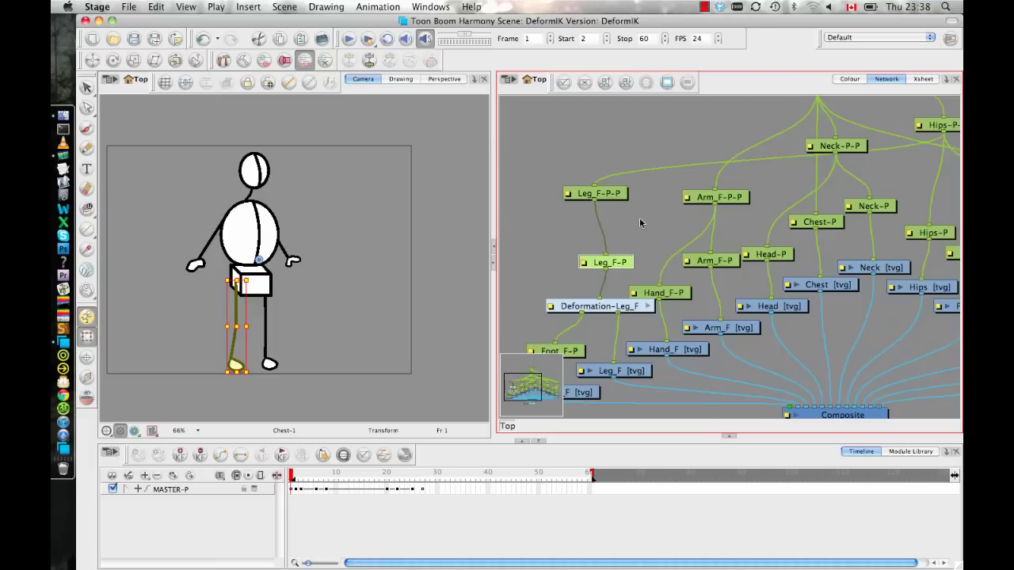
drag(622, 262, 626, 257)
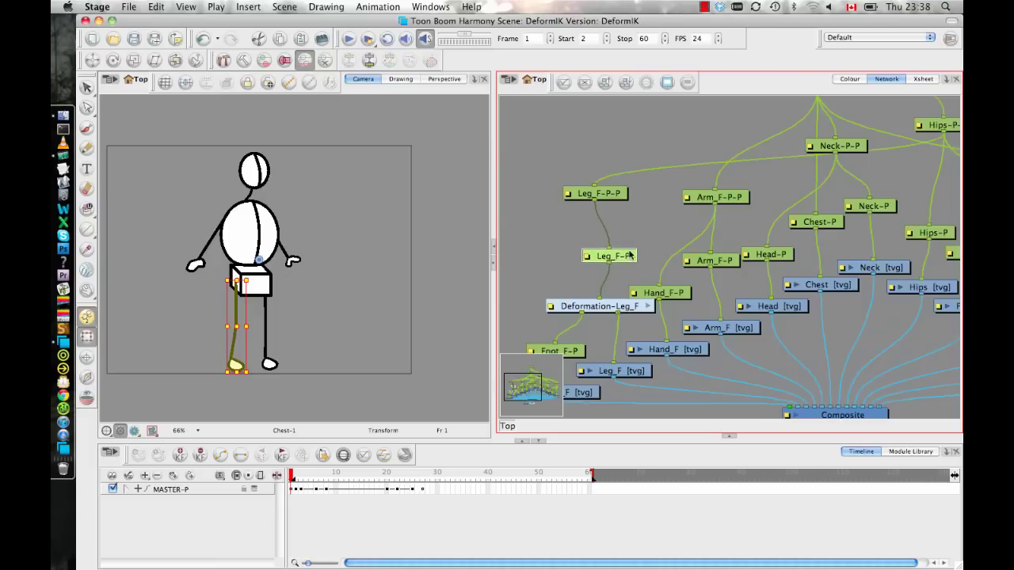
drag(621, 198, 583, 169)
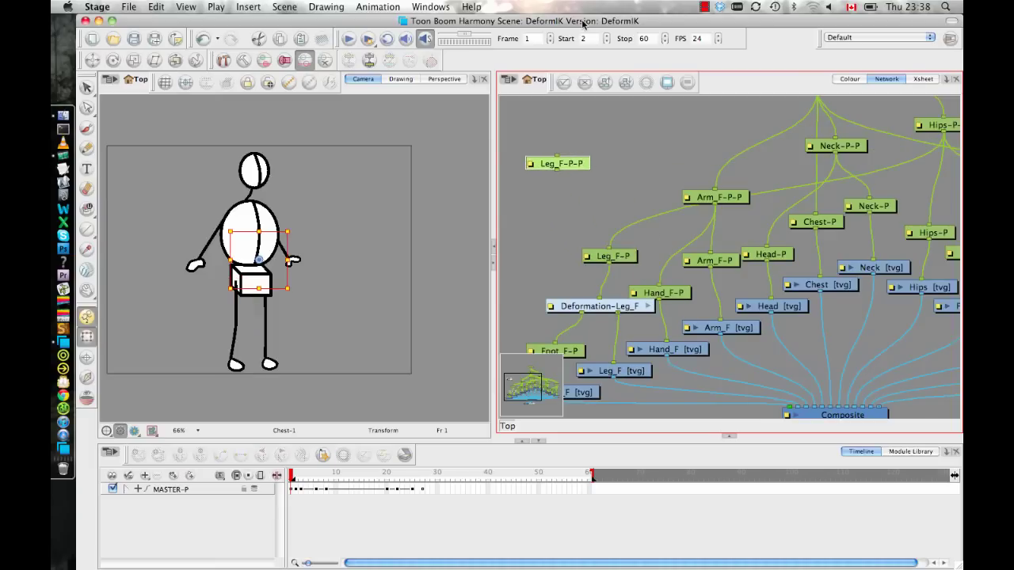
key(Delete)
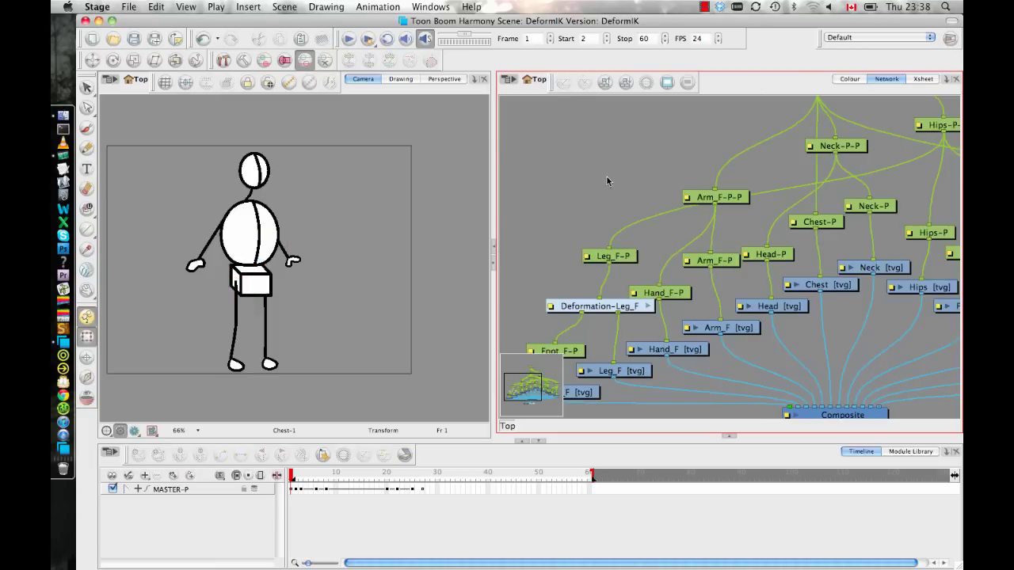
Test-transform the hips alone through the Hips-P peg and undo the change
scroll(706, 266, down, 3)
scroll(532, 317, down, 1)
scroll(532, 317, right, 10)
scroll(532, 317, up, 4)
click(740, 162)
scroll(696, 158, right, 3)
scroll(697, 158, down, 2)
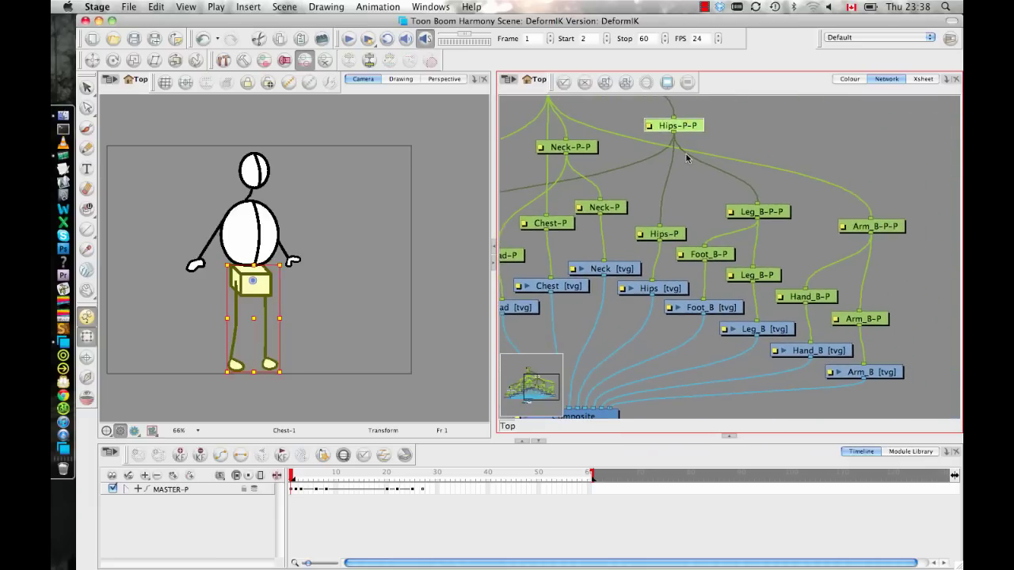
click(661, 290)
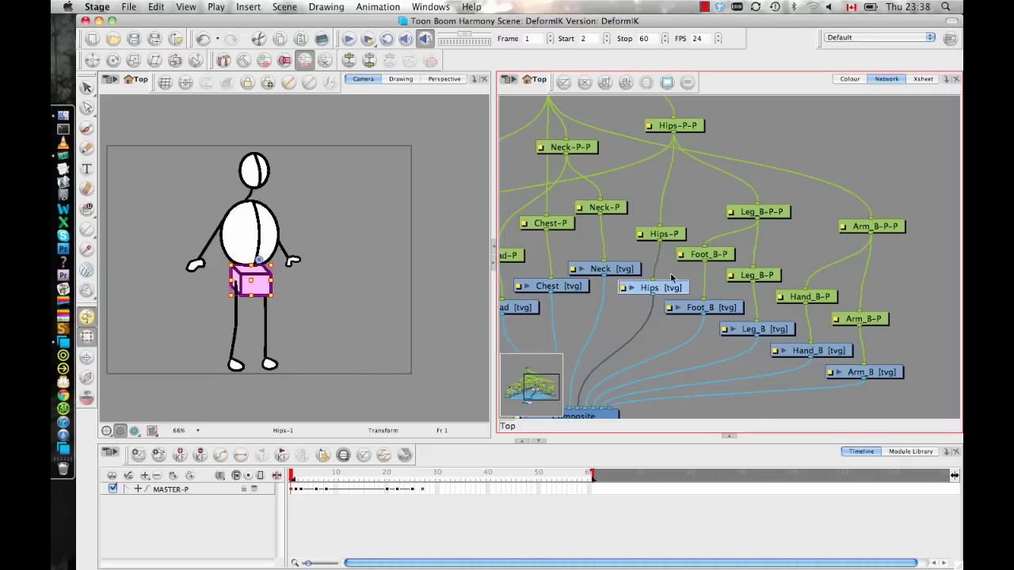
click(670, 233)
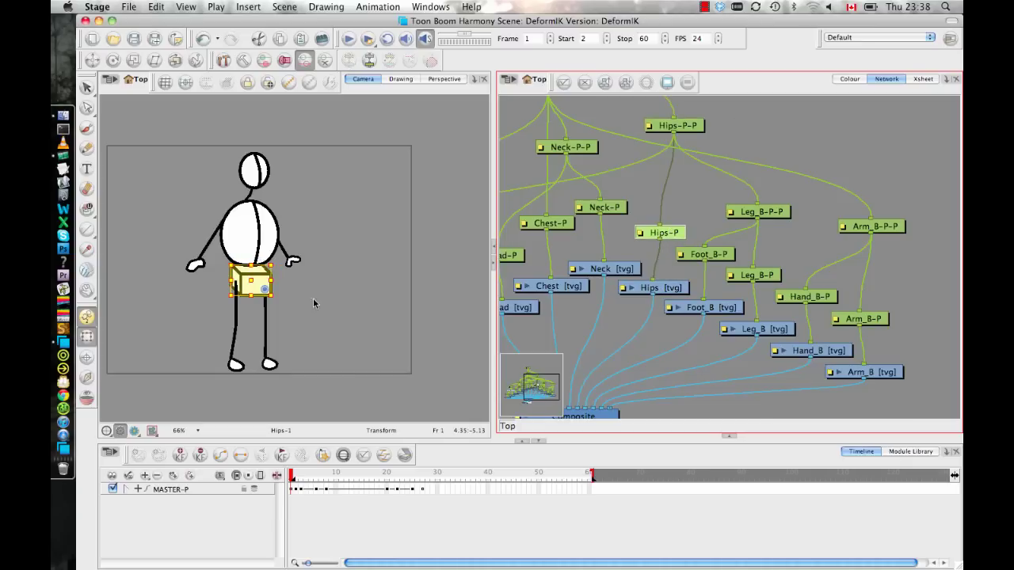
drag(228, 262, 222, 217)
key(super+z)
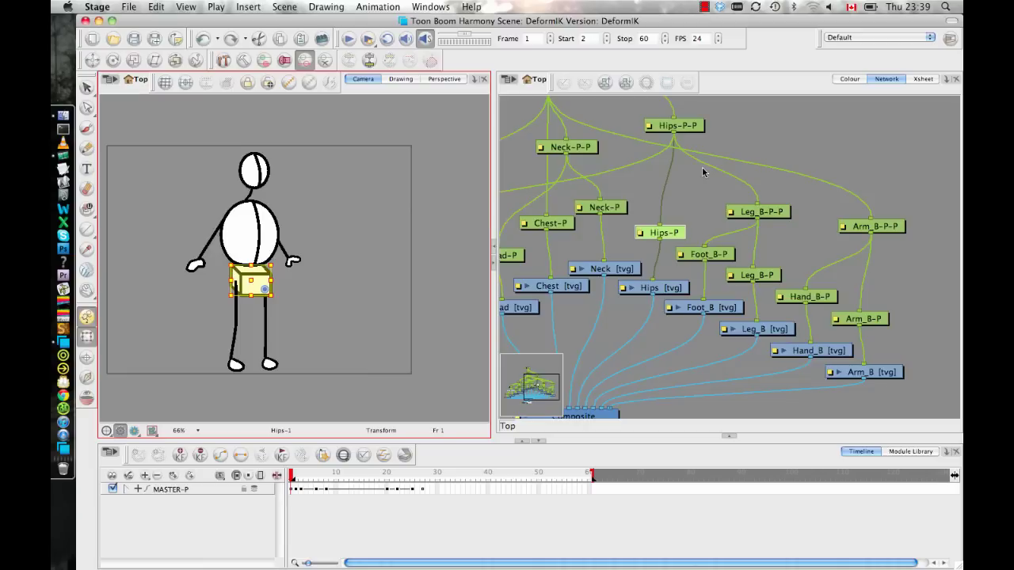
Test-rotate the hips and both legs together through the Hips-P-P peg and undo the rotation
click(686, 126)
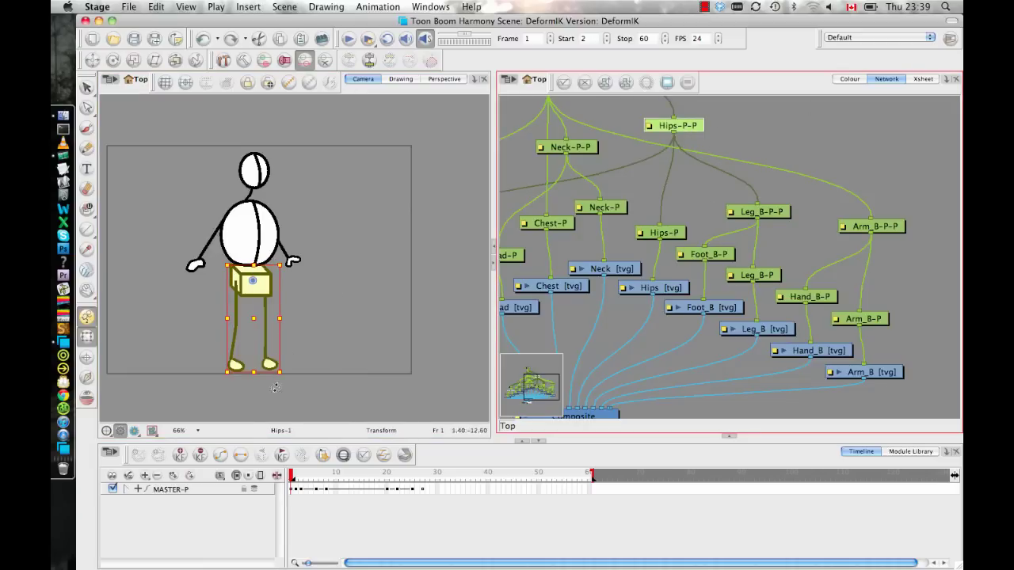
drag(289, 378, 392, 258)
key(super+z)
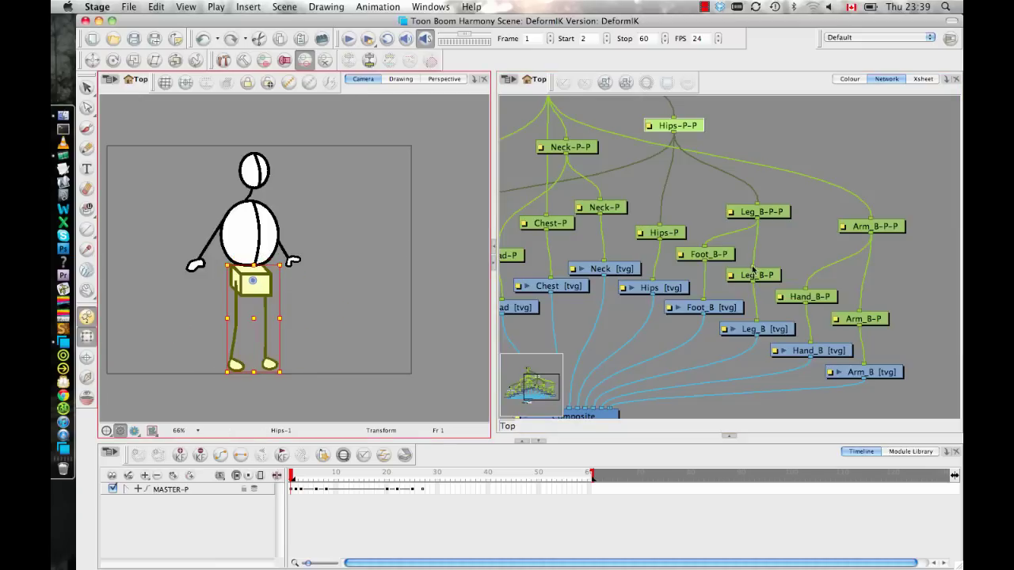
Examine which body parts the MASTER-P, Chest-P-P and Hips-P-P pegs control by selecting them in turn
click(776, 173)
drag(773, 175, 833, 274)
click(762, 255)
click(653, 212)
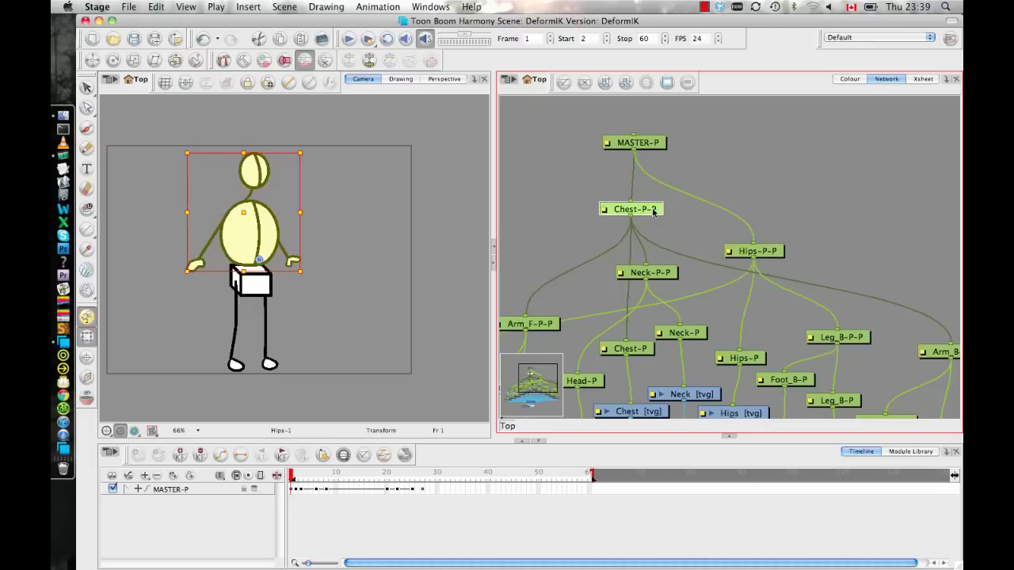
click(758, 250)
click(648, 216)
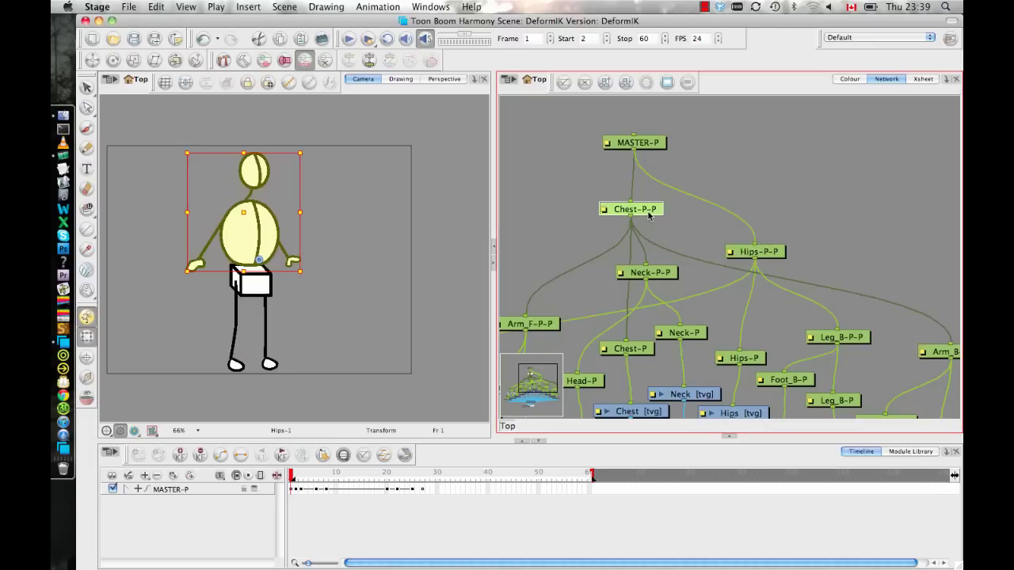
click(765, 250)
click(648, 210)
click(654, 144)
drag(653, 144, 658, 142)
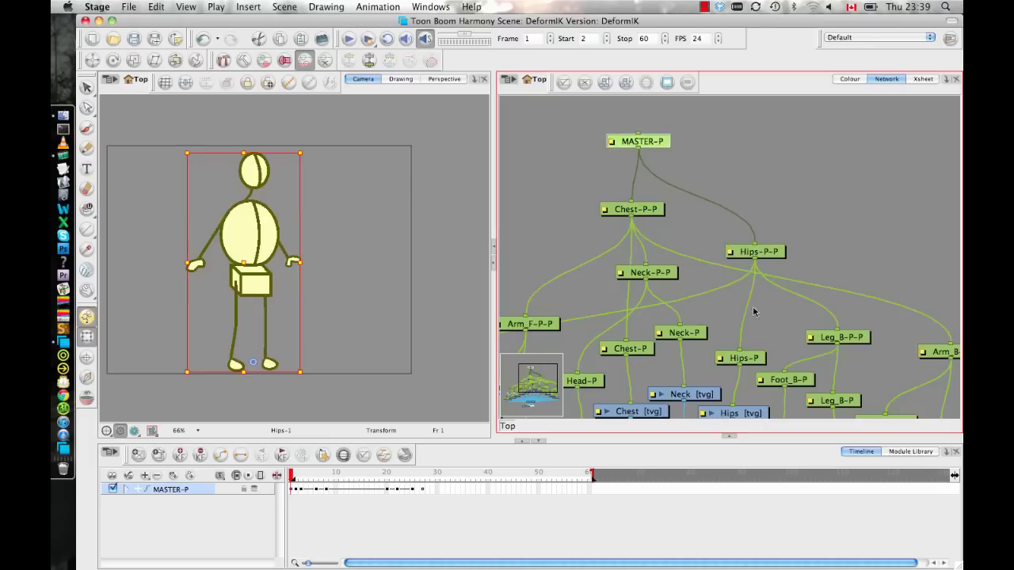
click(793, 225)
click(649, 212)
click(767, 258)
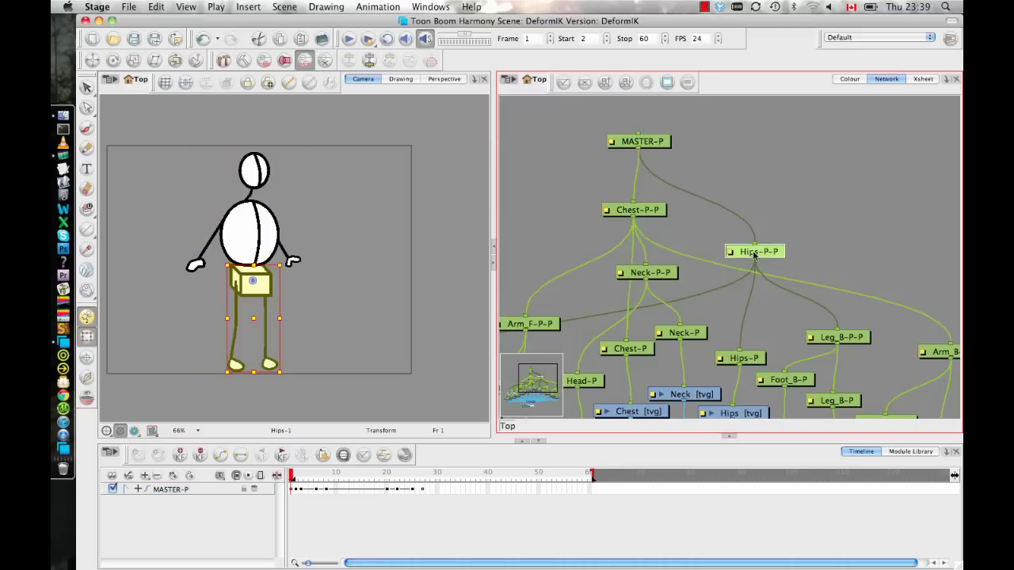
click(653, 217)
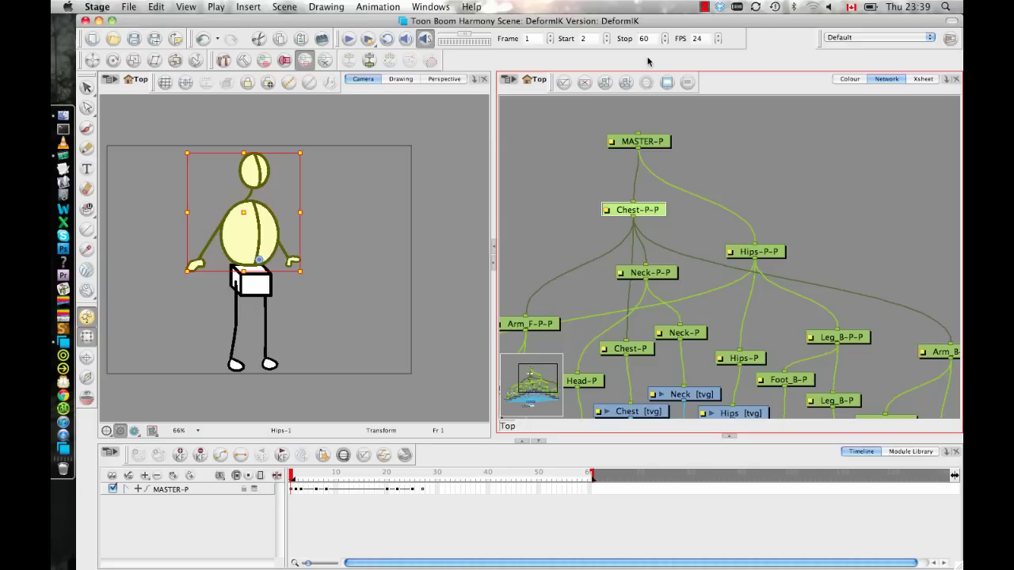
drag(770, 256, 792, 248)
click(844, 223)
Select the back leg's Leg_B drawing, close enough on the character to rig it
scroll(716, 298, down, 8)
scroll(715, 298, left, 8)
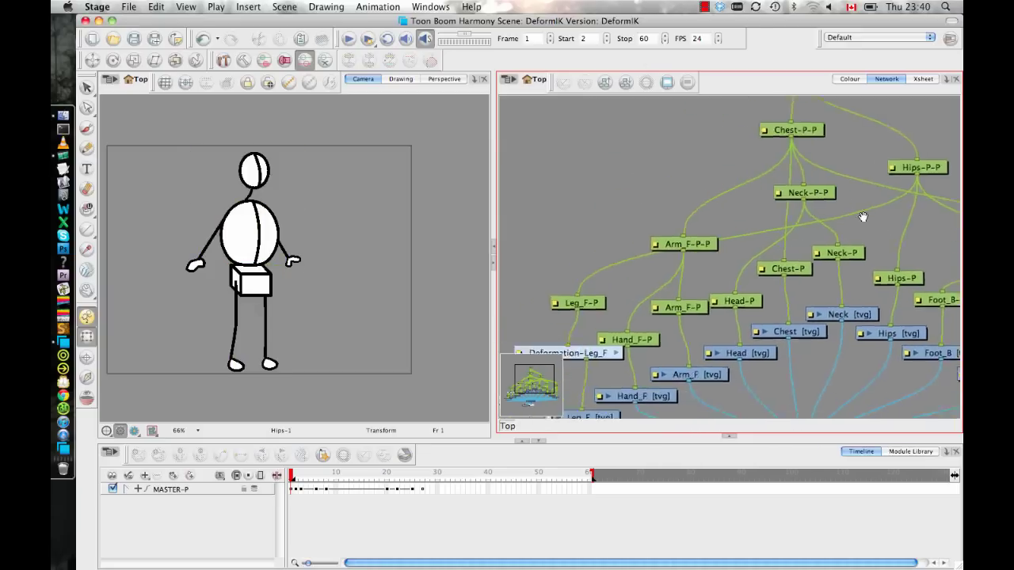
drag(741, 250, 628, 241)
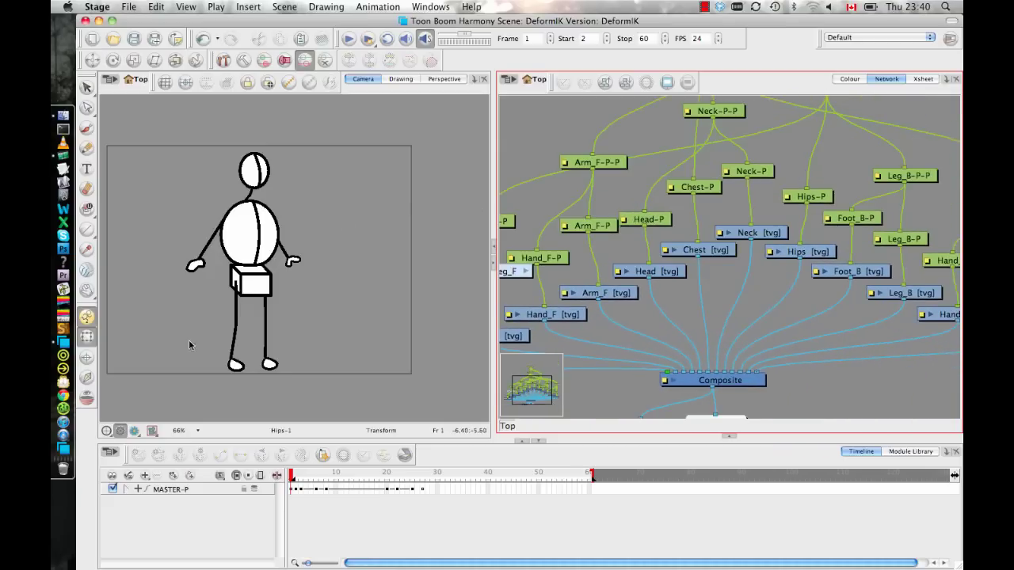
click(265, 333)
drag(334, 296, 396, 171)
key(2)
key(2)
key(2)
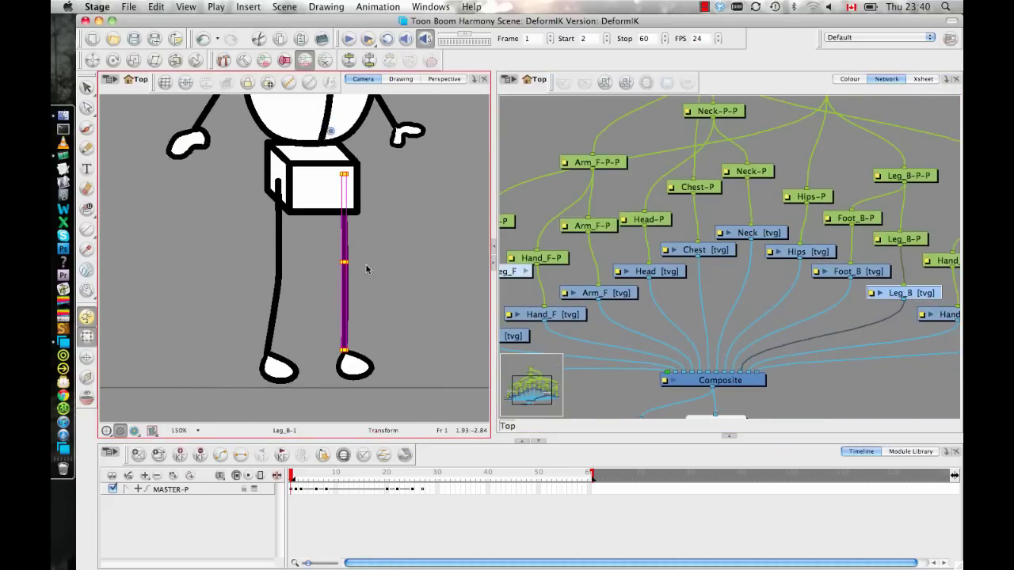
click(365, 268)
click(344, 265)
click(910, 312)
click(910, 297)
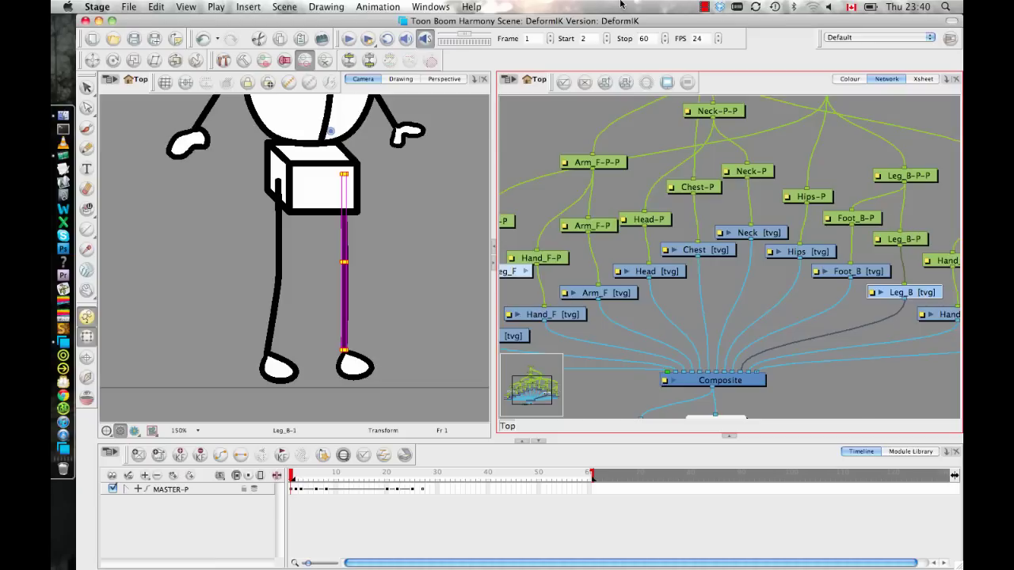
Build a two-bone deformation chain on Leg_B with the Rigging tool, placing points at the hip, knee and ankle
click(226, 63)
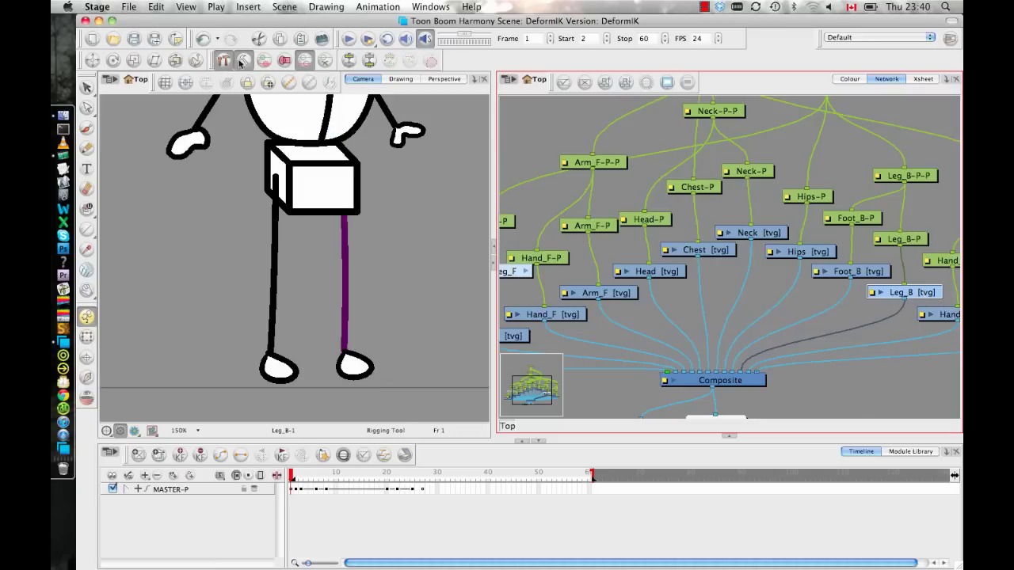
drag(380, 273, 358, 275)
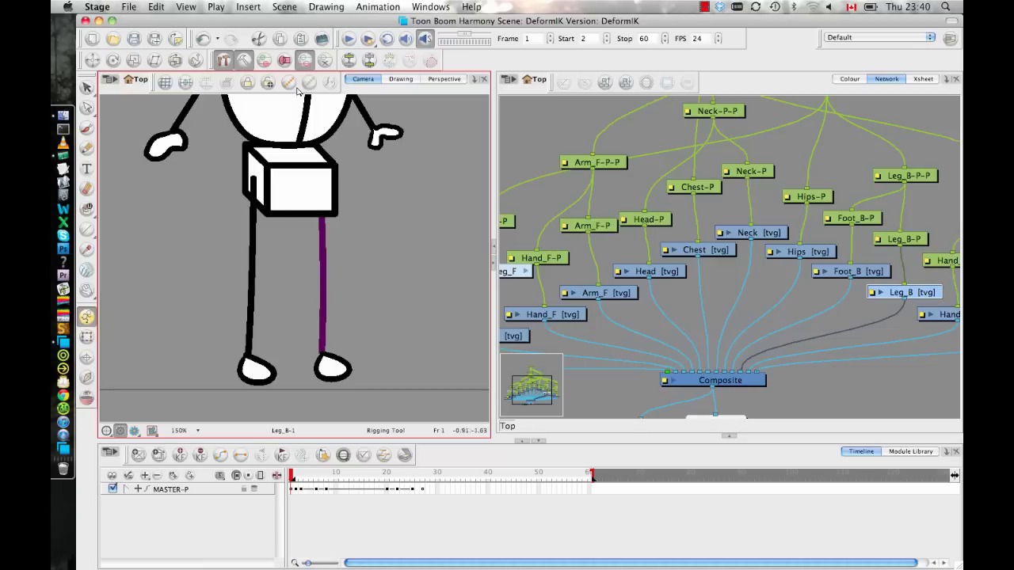
click(320, 190)
click(321, 177)
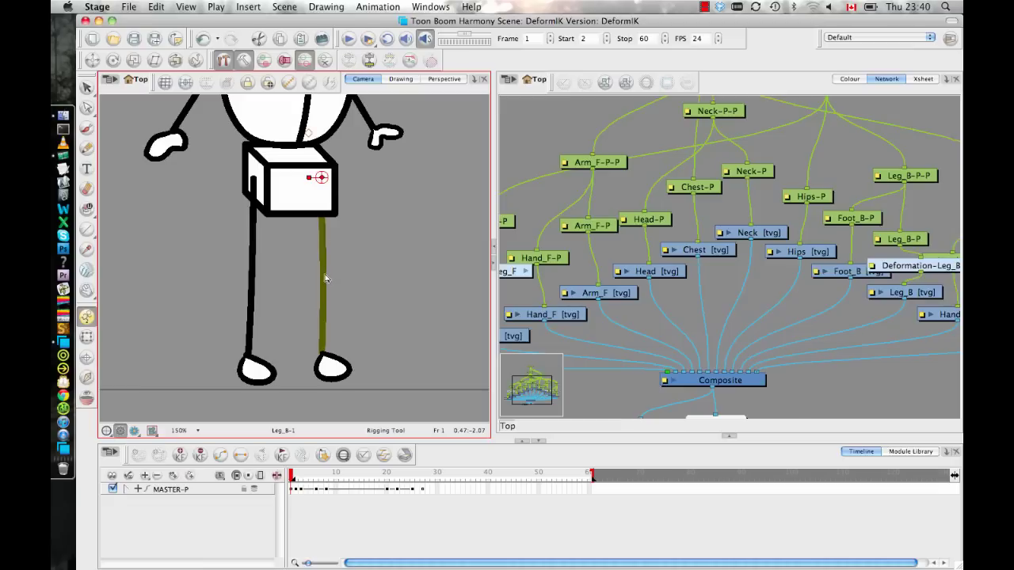
click(325, 275)
click(324, 358)
Test the back leg's deformation by bending the lower leg at the knee with the Transform tool and undo the bend
click(87, 338)
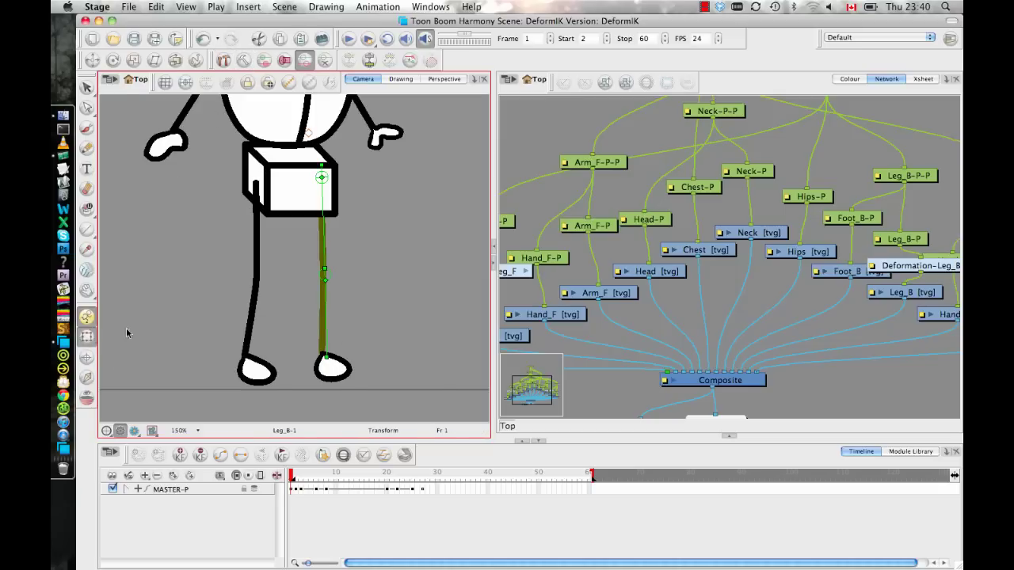
drag(327, 357, 236, 313)
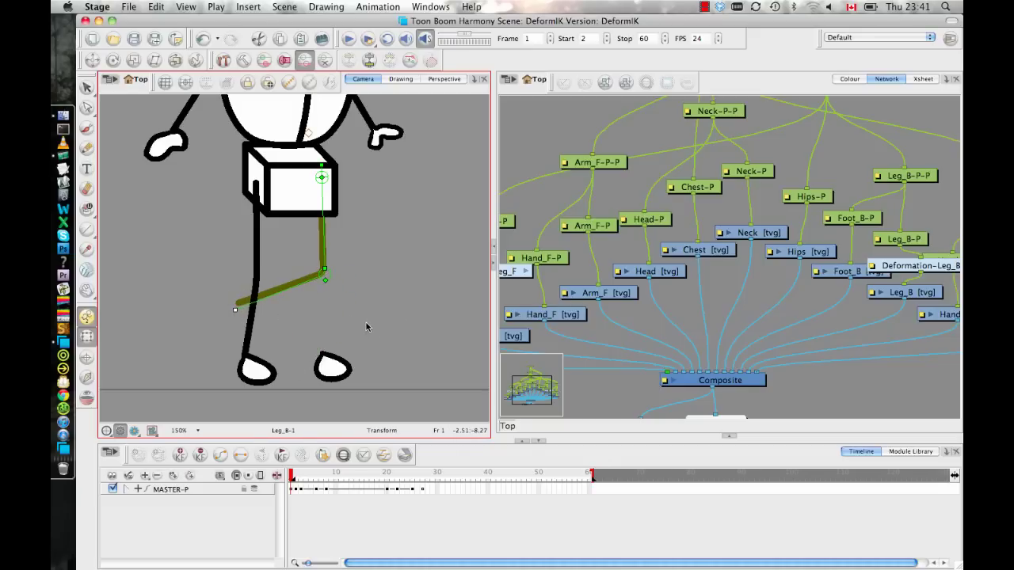
key(super+z)
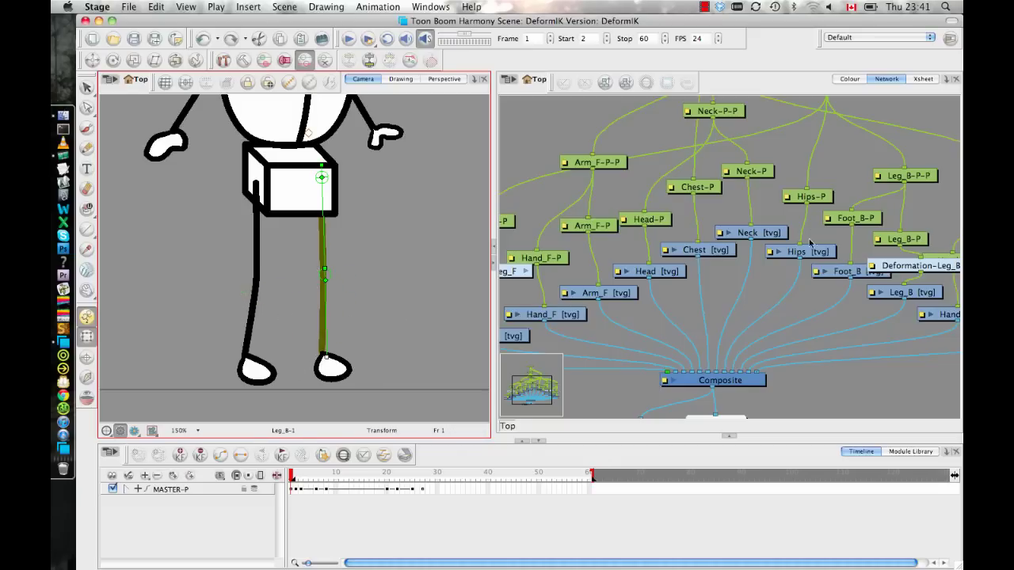
Spread out the back-leg and back-arm nodes around Deformation-Leg_B so their connections are clearly separated in the network
key(space)
drag(806, 299, 539, 278)
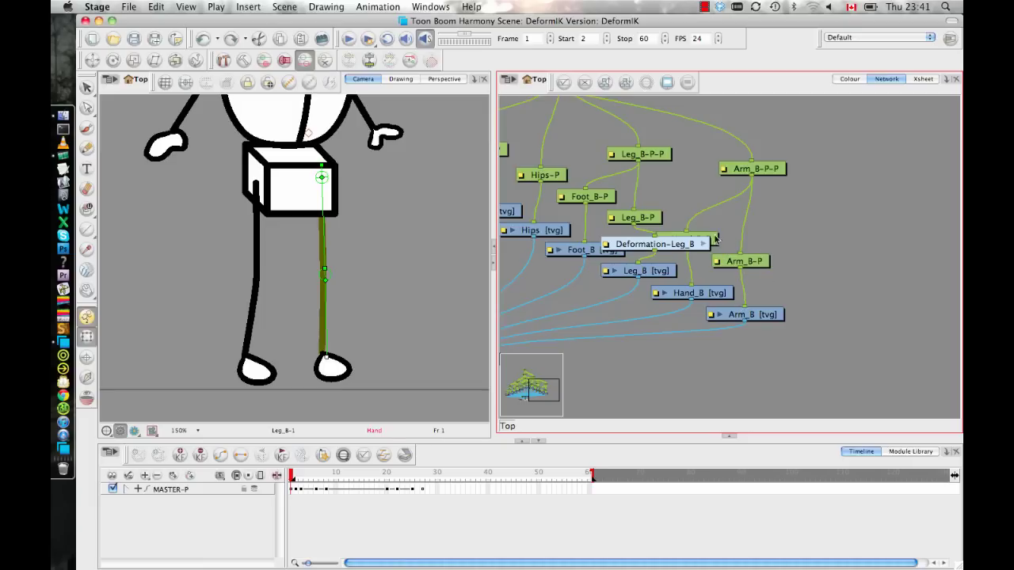
drag(715, 238, 804, 228)
drag(756, 261, 863, 258)
scroll(716, 232, up, 2)
drag(679, 212, 734, 186)
drag(728, 213, 725, 278)
mouse_move(687, 198)
mouse_down()
mouse_move(690, 170)
mouse_move(689, 181)
mouse_up()
drag(691, 213, 787, 229)
scroll(780, 236, down, 3)
scroll(765, 277, up, 3)
drag(773, 315, 787, 270)
drag(687, 261, 689, 274)
Connect the Foot_B-P peg to its own output port on Deformation-Leg_B, separate from the Leg_B drawing's connection
drag(767, 274, 670, 265)
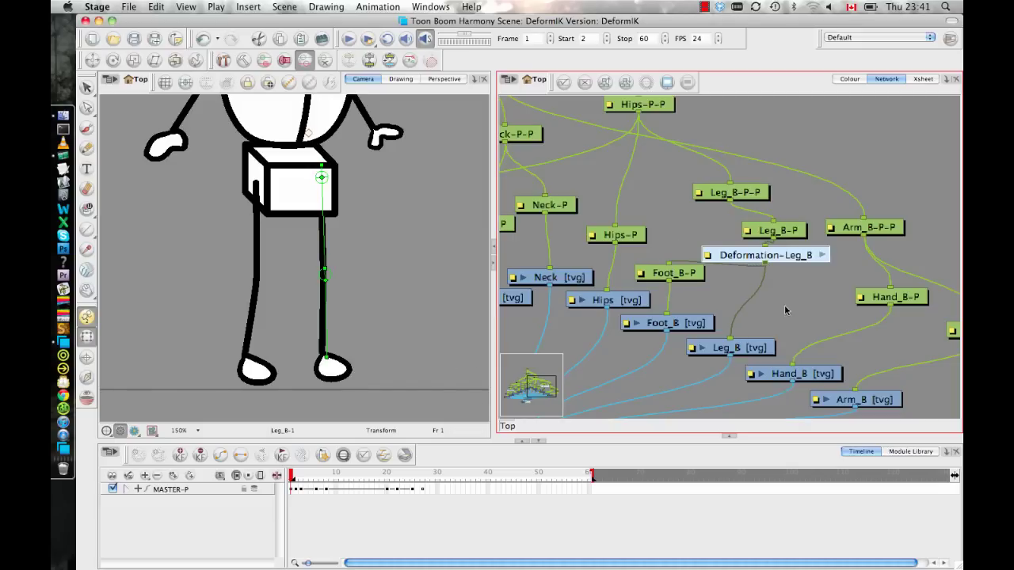
drag(670, 265, 673, 228)
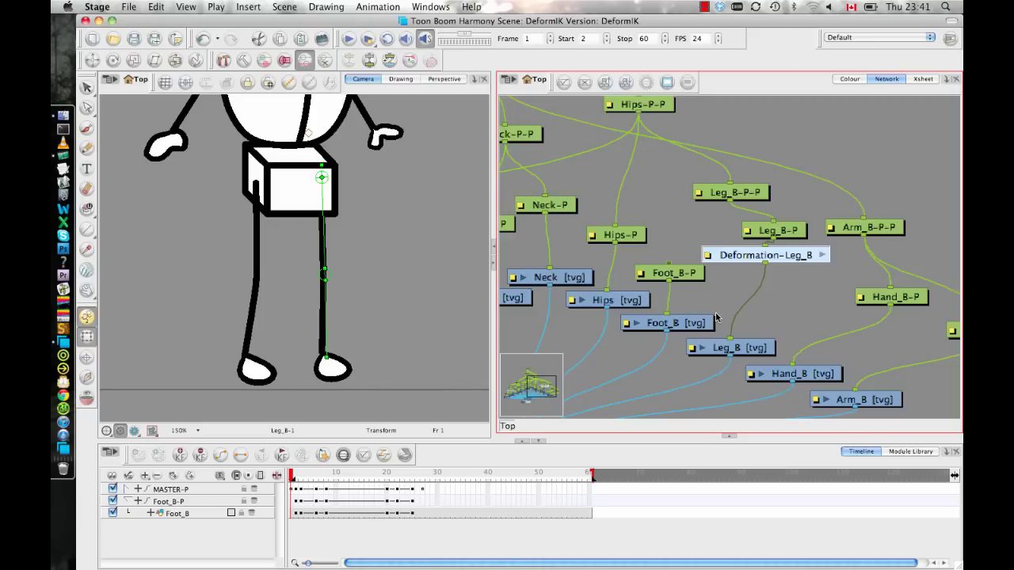
drag(687, 177, 764, 185)
drag(789, 260, 778, 235)
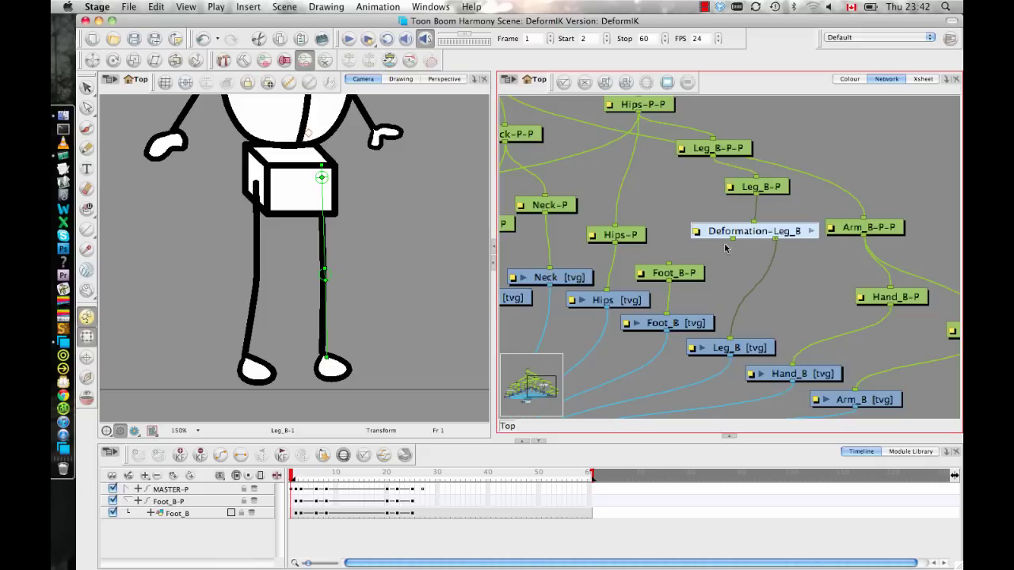
drag(734, 241, 669, 264)
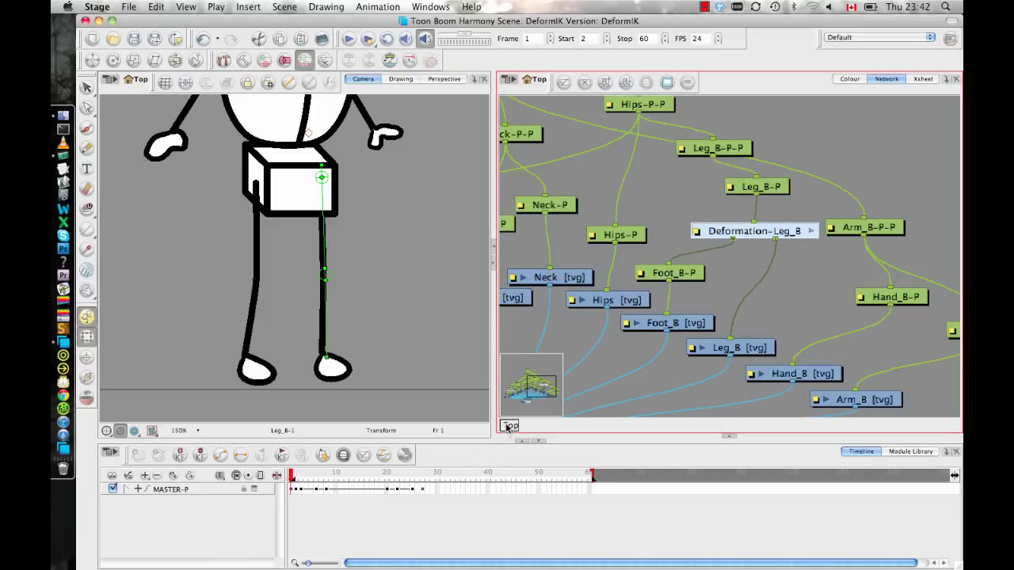
Delete the extra Leg_B-P-P peg above the back leg's Leg_B-P peg
drag(743, 151, 790, 131)
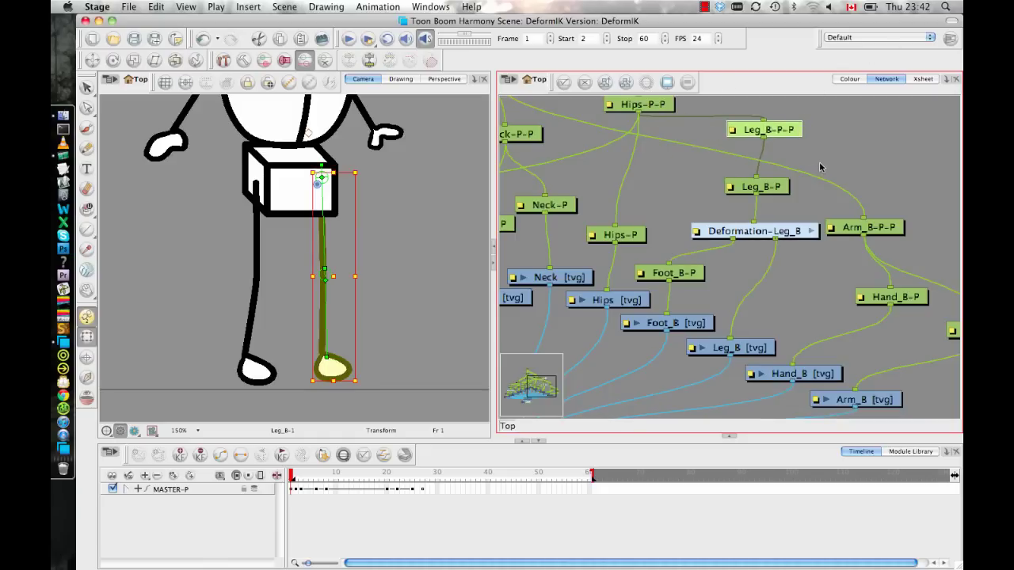
drag(783, 129, 846, 134)
key(Delete)
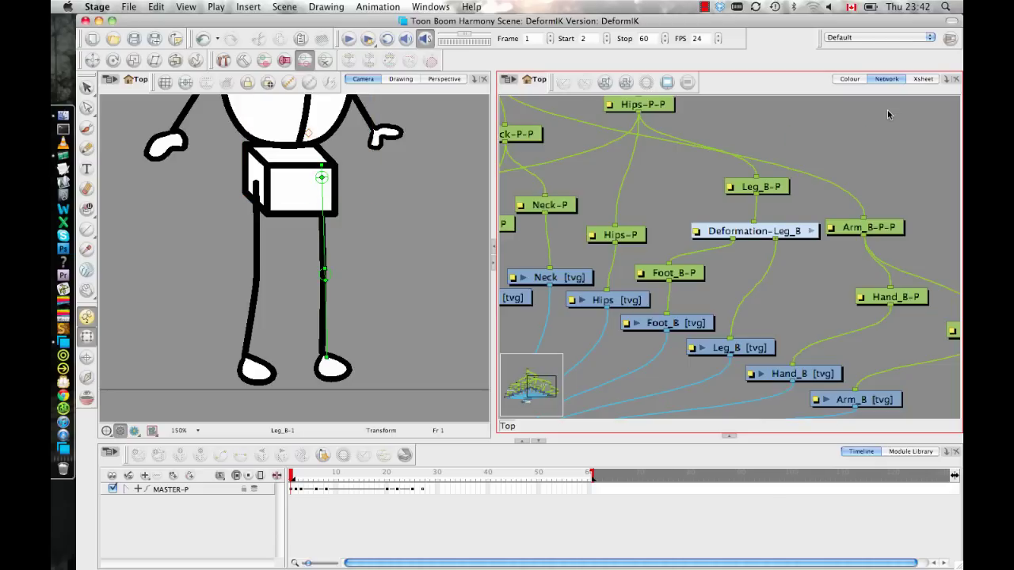
Move the Leg_B-P, Deformation-Leg_B and Foot_B-P nodes so the back leg's connections run tidily below Hips-P-P
drag(774, 187, 787, 204)
key(1)
key(1)
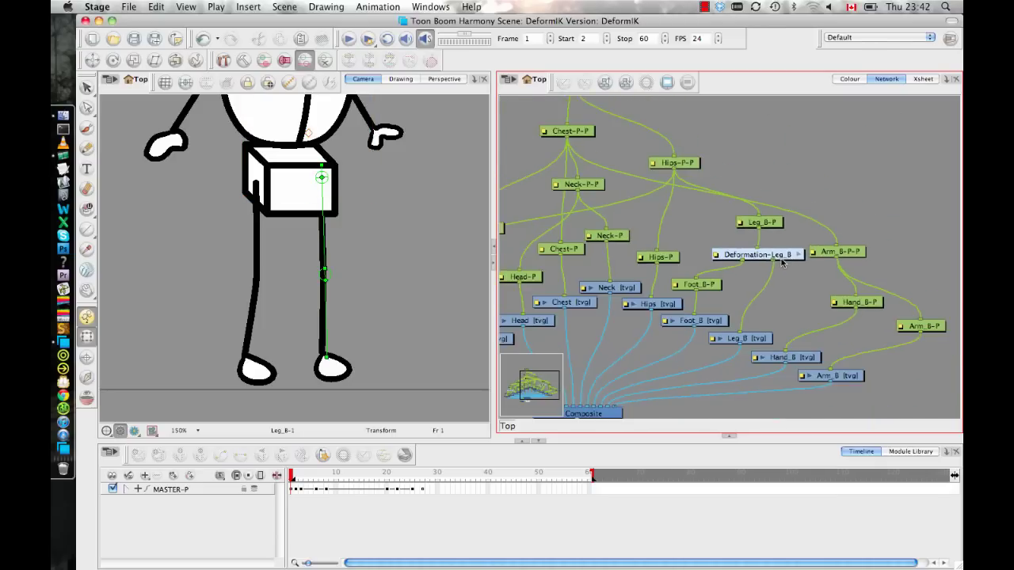
drag(774, 253, 724, 218)
drag(749, 258, 757, 257)
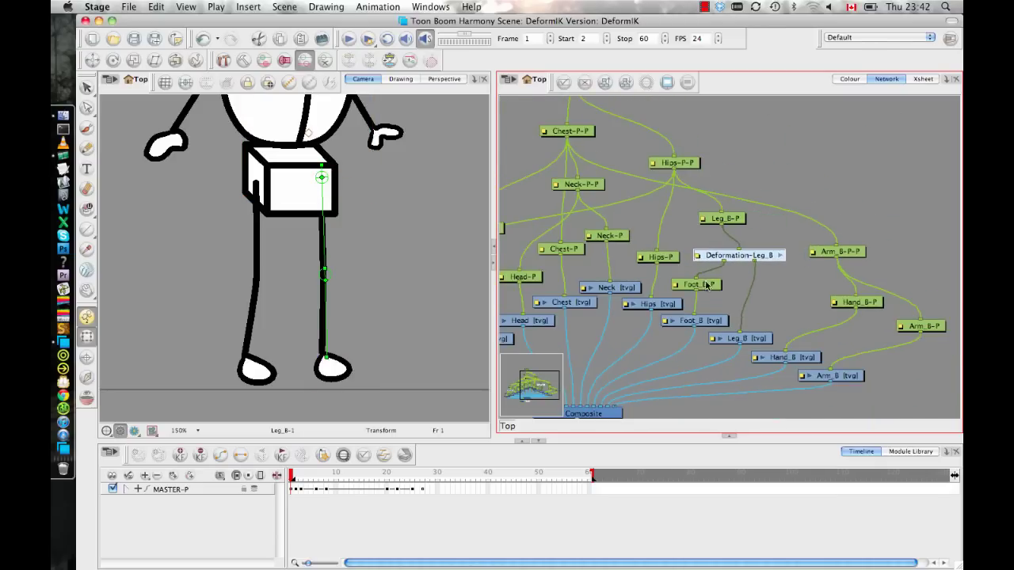
drag(707, 284, 721, 289)
Test the back leg's deformation by swinging the lower leg and foot up at the knee and undo the bend
click(329, 333)
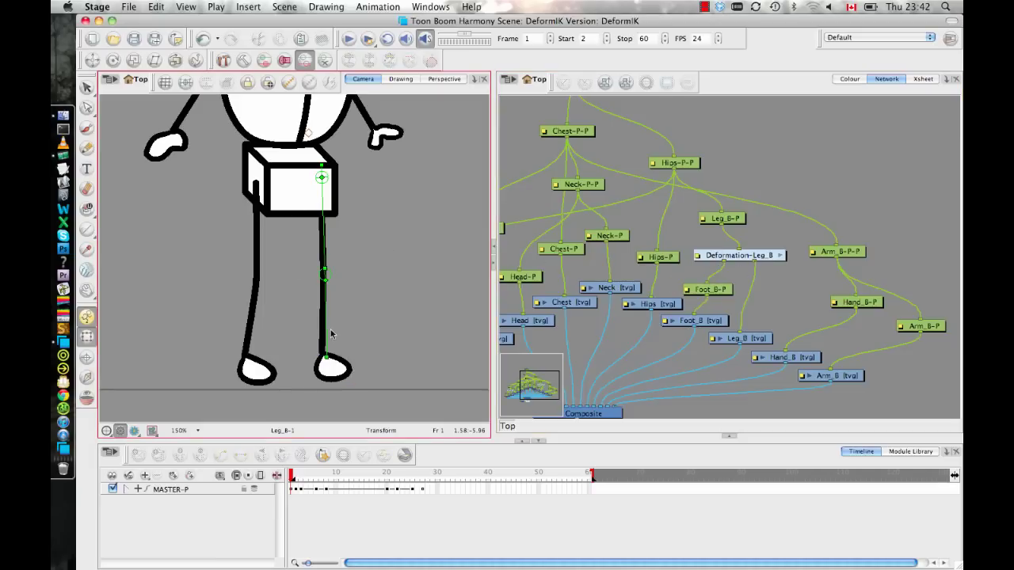
drag(327, 358, 243, 265)
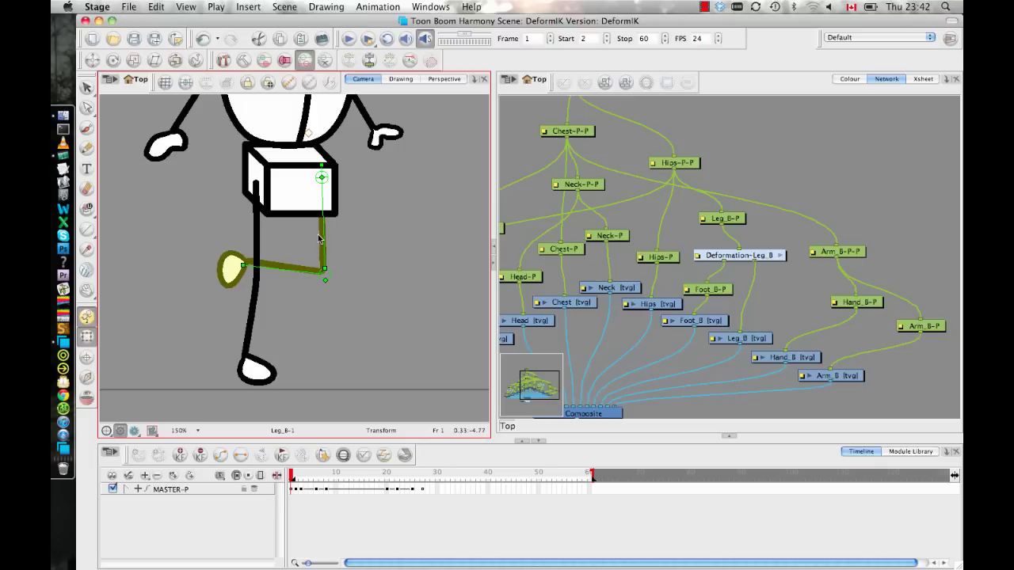
key(super+z)
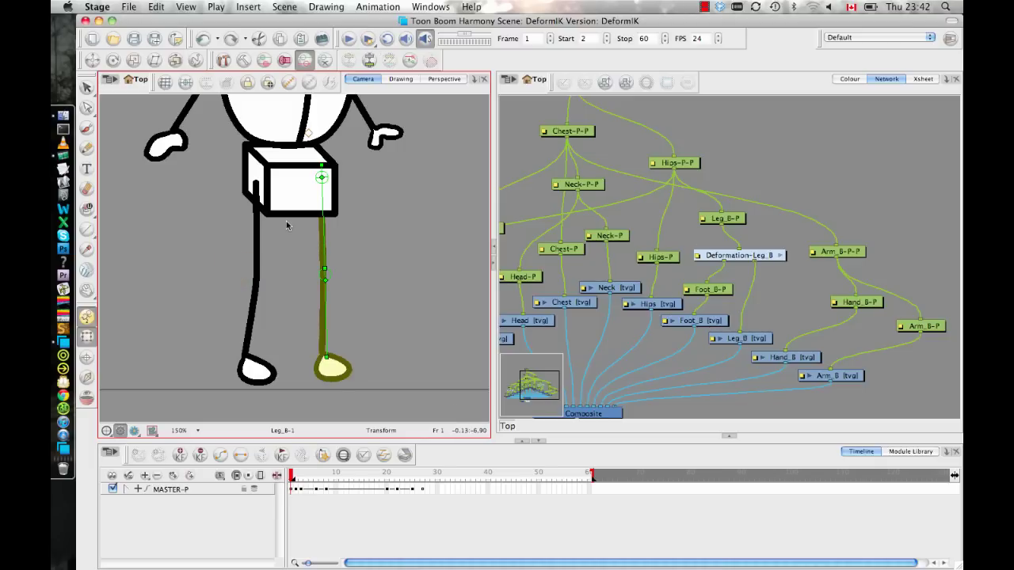
Go to frame 2 and select the Leg_B drawing node
key(period)
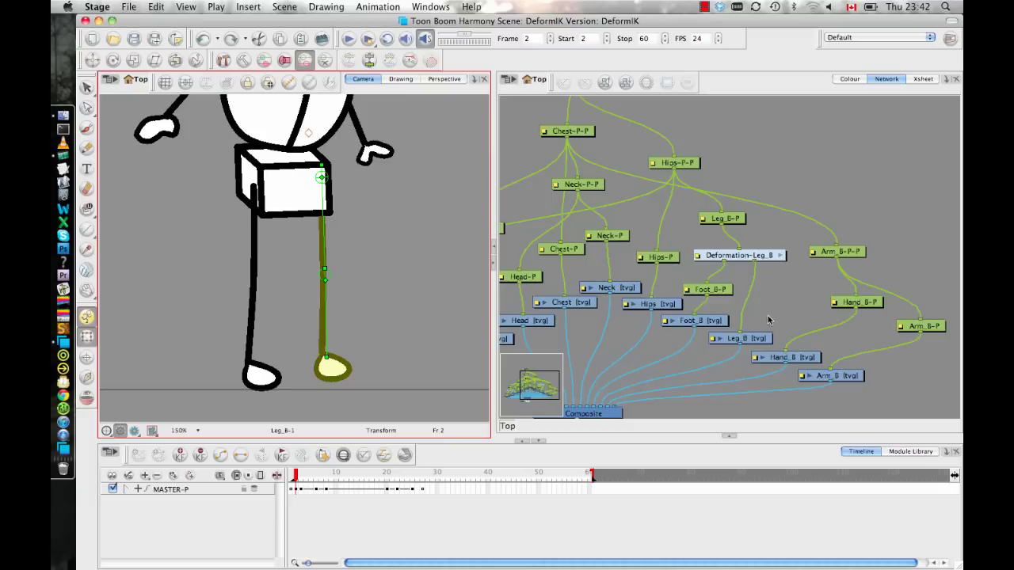
click(754, 340)
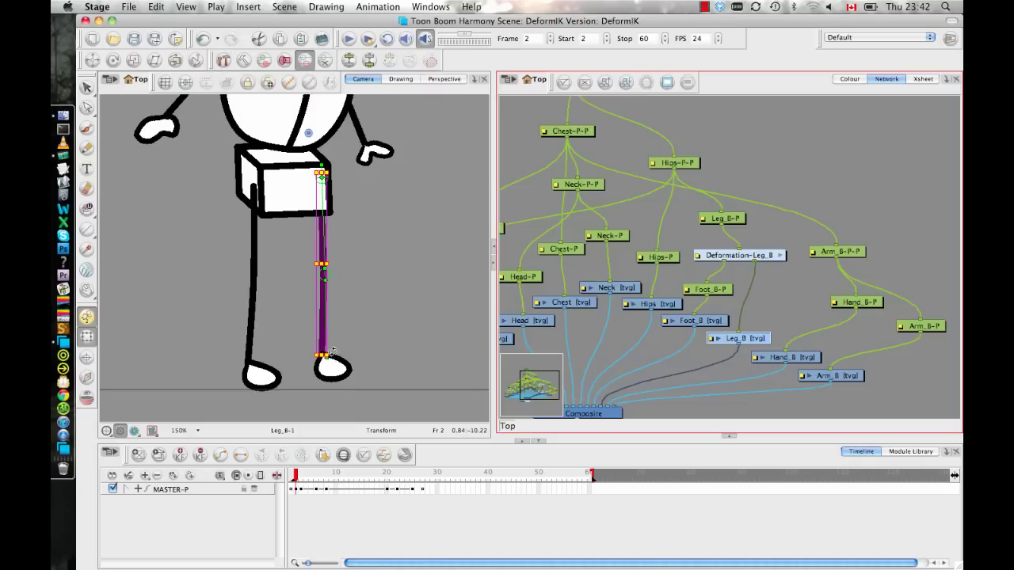
Look at the Deformation preferences, including the posed deformer creation option, and leave them without changes
click(102, 6)
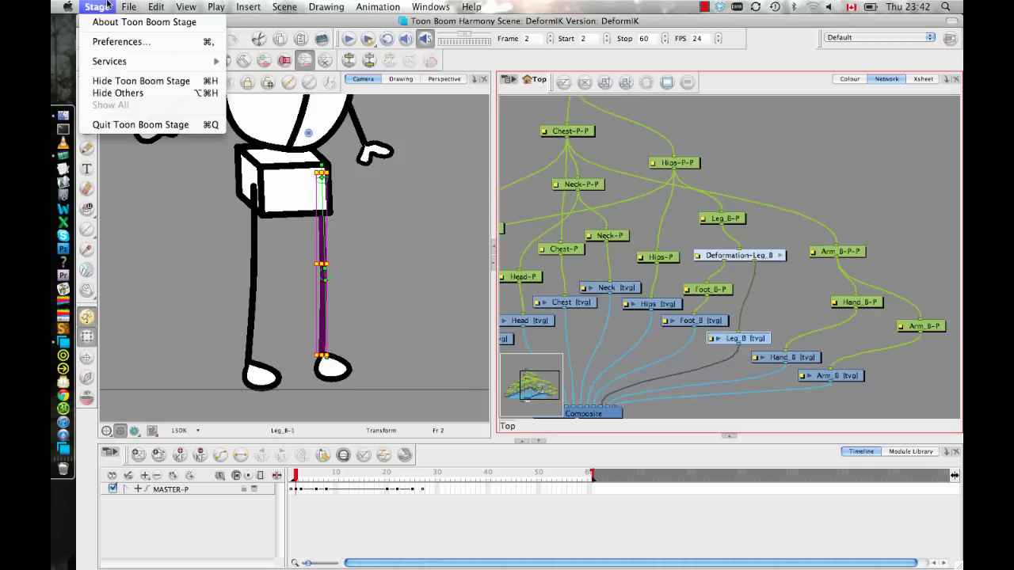
click(119, 42)
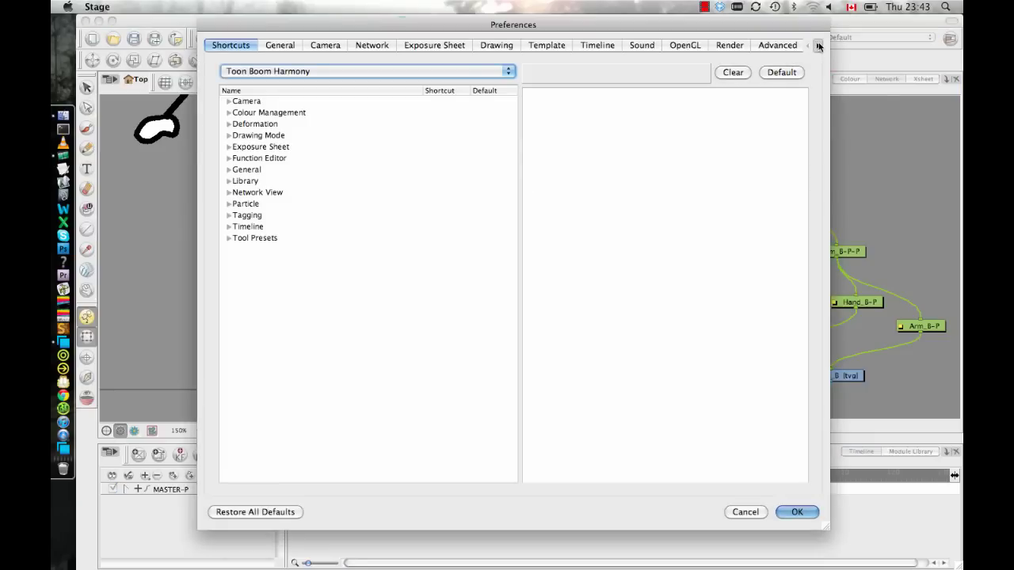
click(819, 46)
click(818, 46)
click(770, 45)
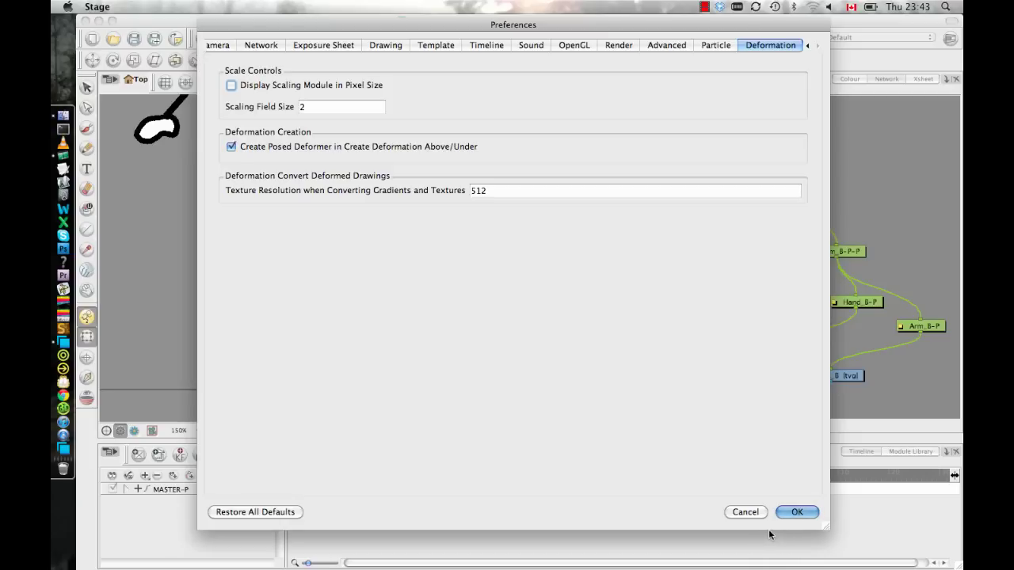
click(746, 511)
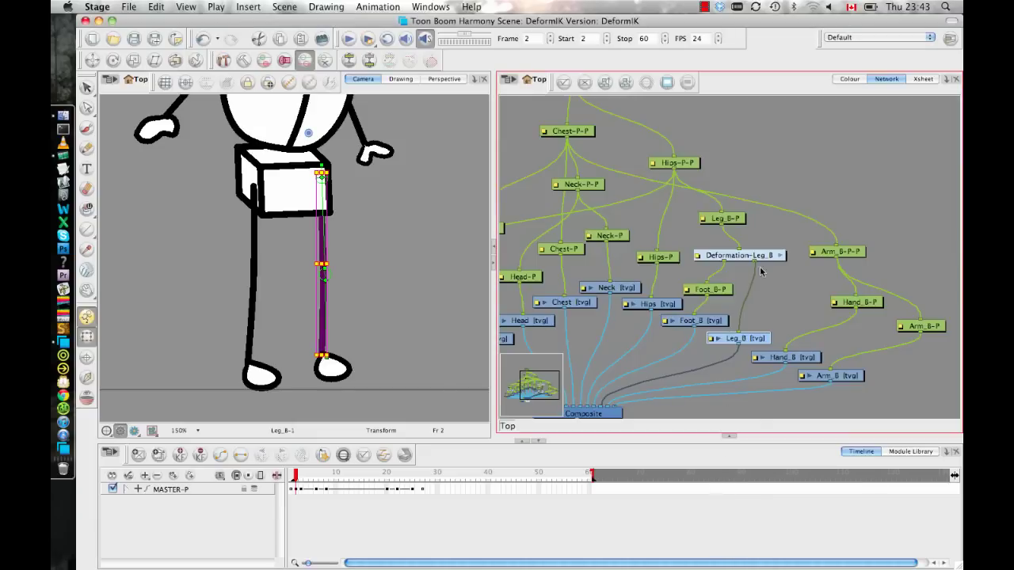
Duplicate the Leg_B drawing on frame 2 and rig it with a two-bone chain from the ankle through the knee to the hip
drag(756, 339, 758, 339)
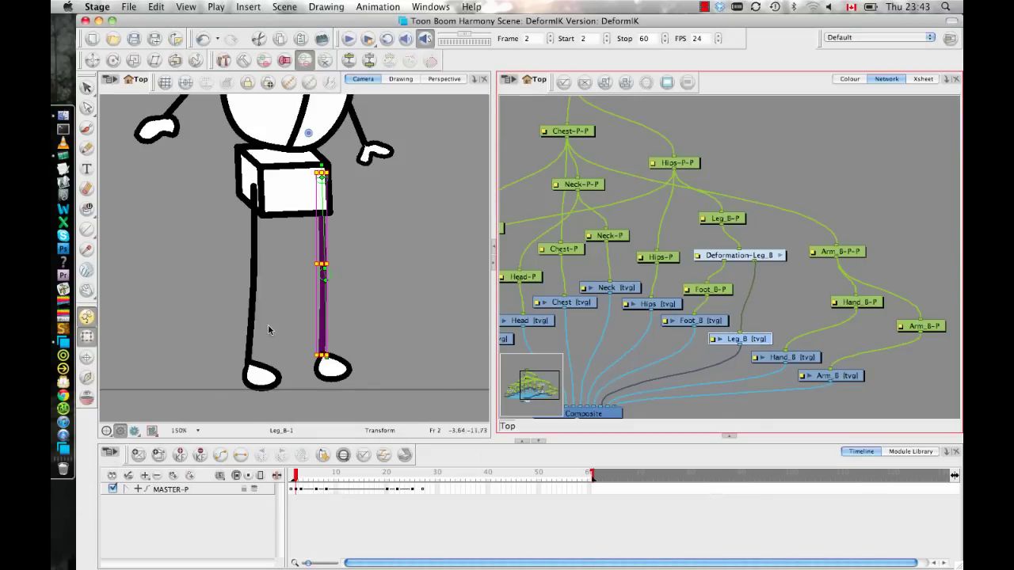
click(158, 457)
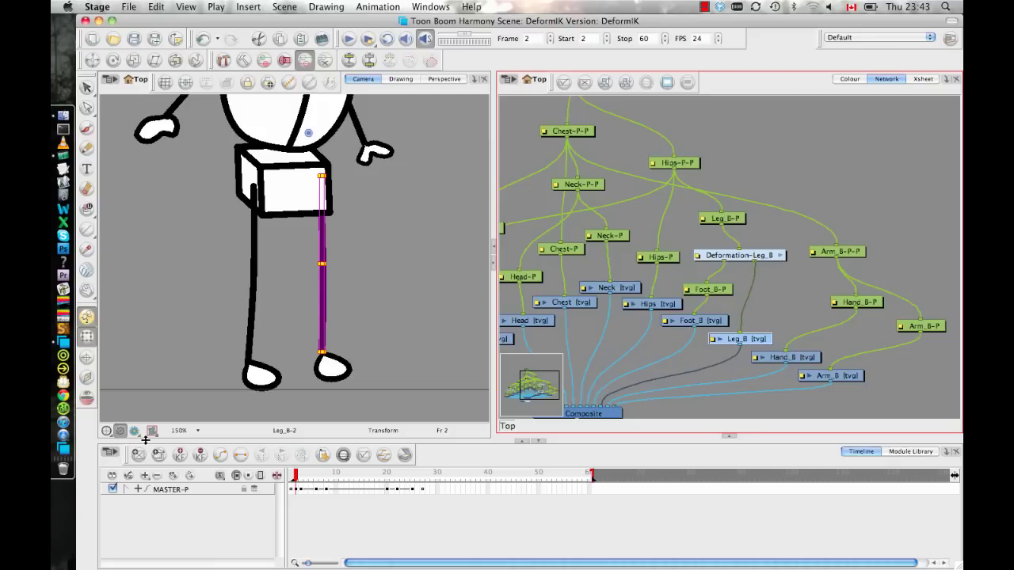
click(222, 62)
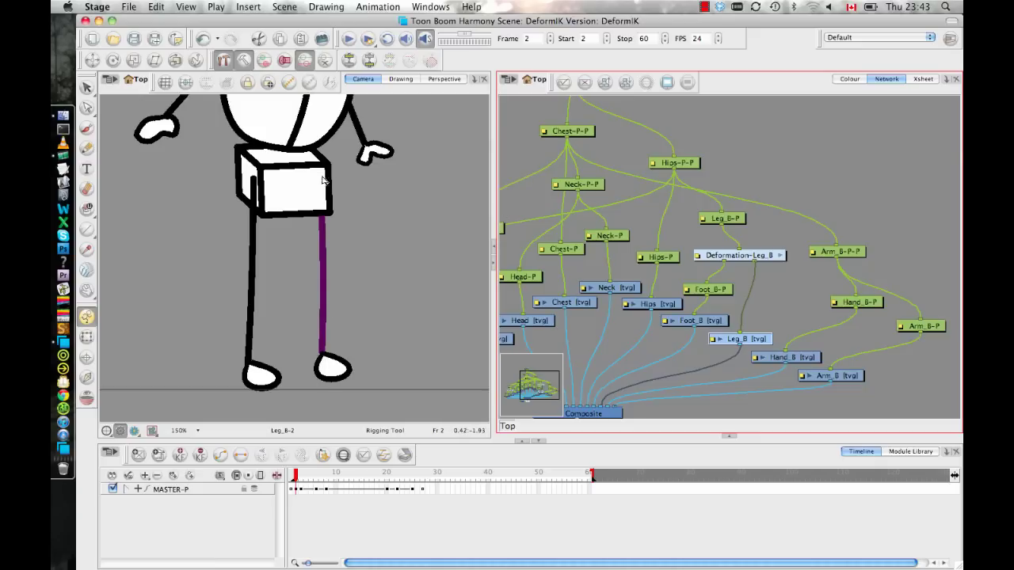
click(320, 360)
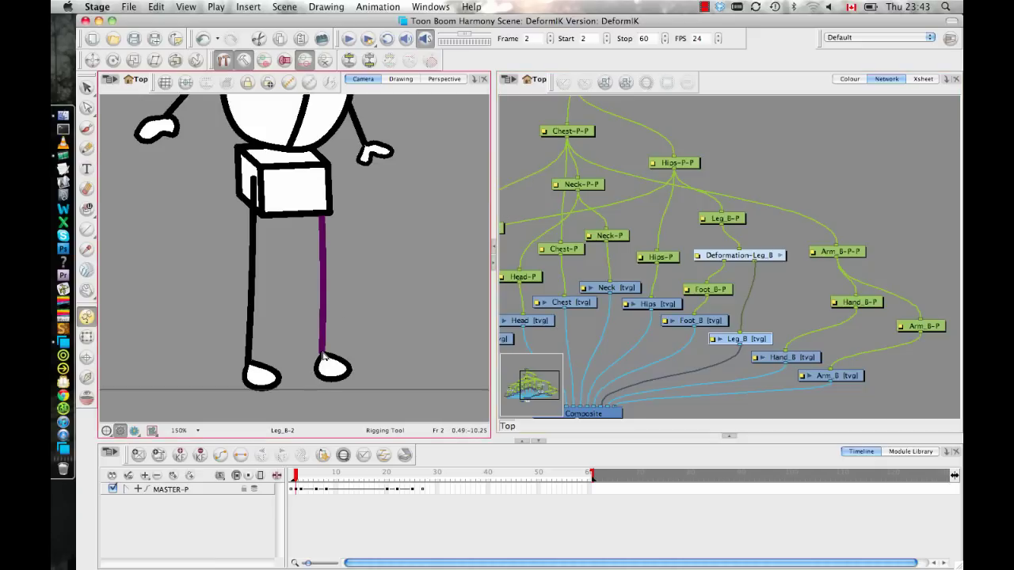
click(321, 274)
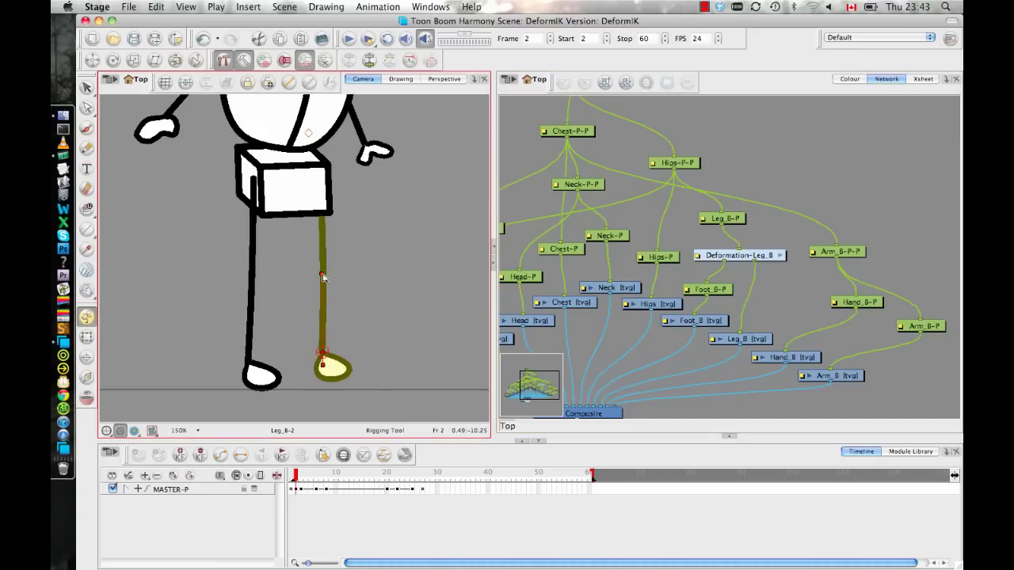
click(324, 180)
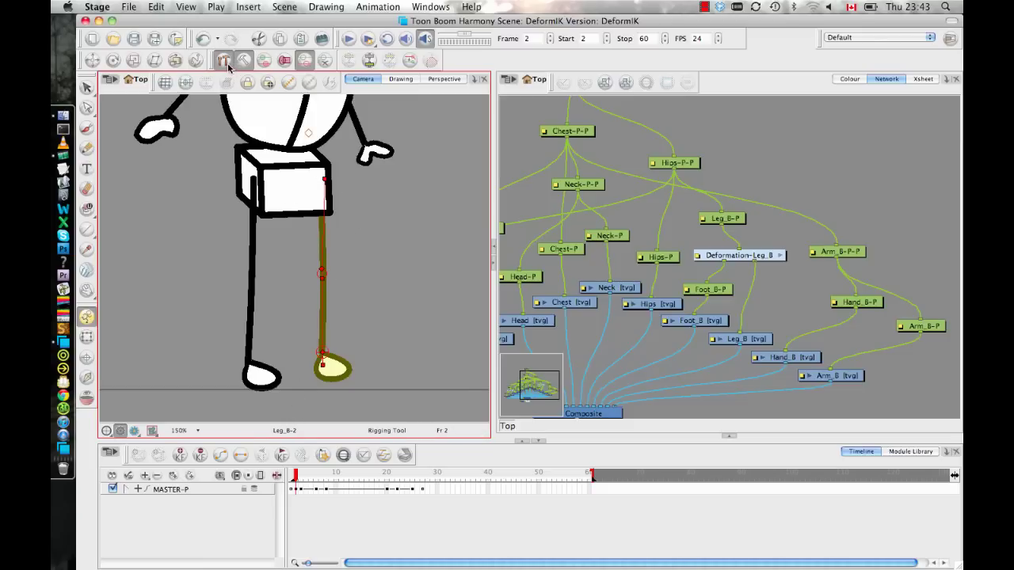
Pose the frame 2 back leg with its foot planted by moving the chain's hip end and bending the knee forward
click(244, 60)
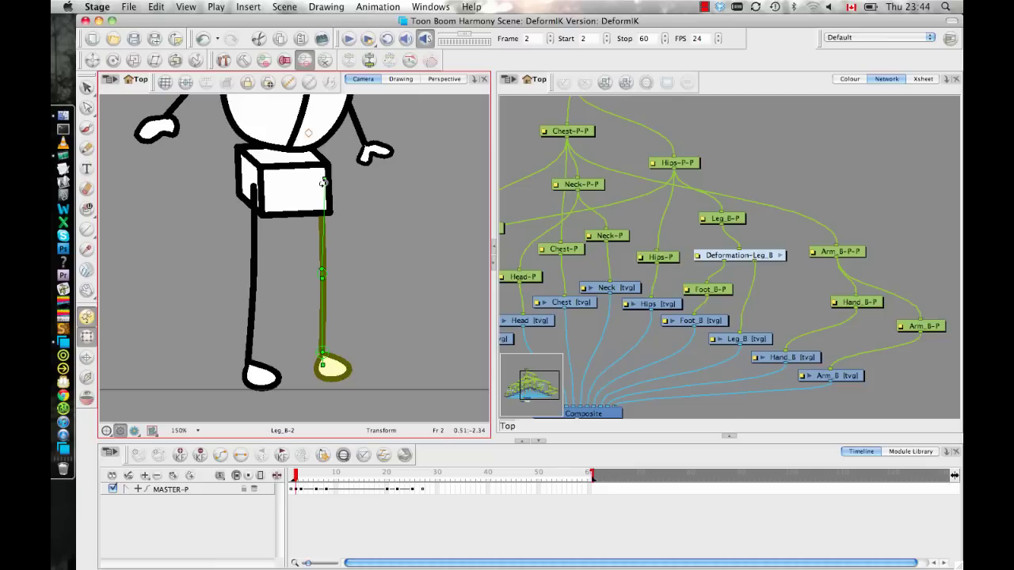
drag(324, 183, 274, 191)
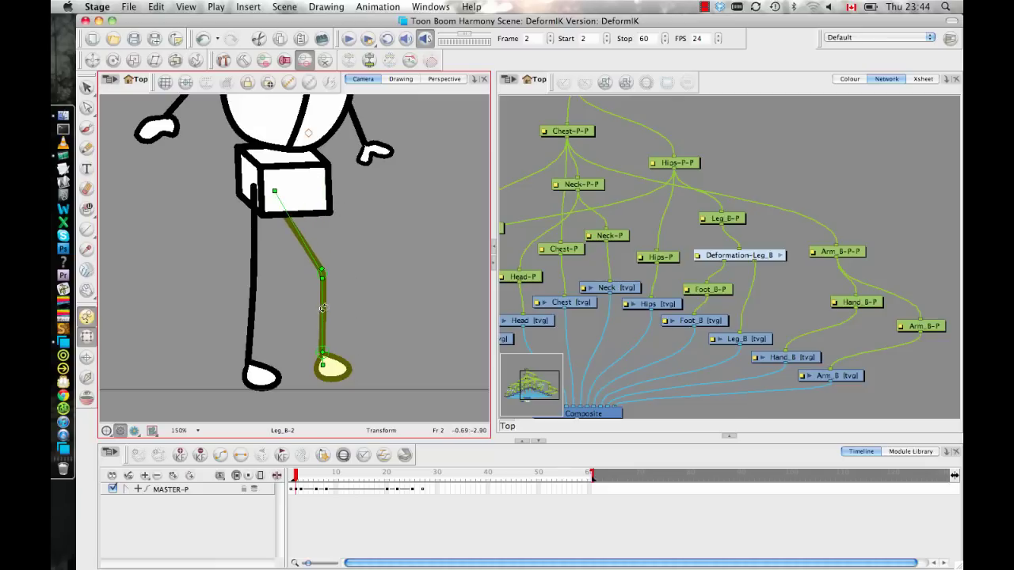
drag(322, 308, 348, 242)
Select the Hips-P peg on frame 2, tilt the hips clockwise above the planted leg and deselect them
click(299, 188)
key(b)
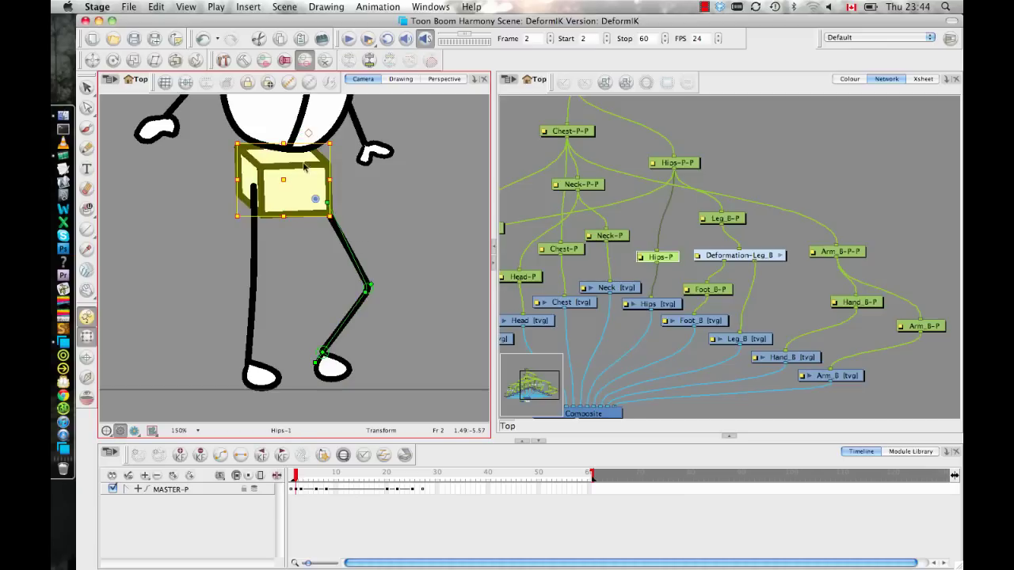
drag(229, 141, 240, 121)
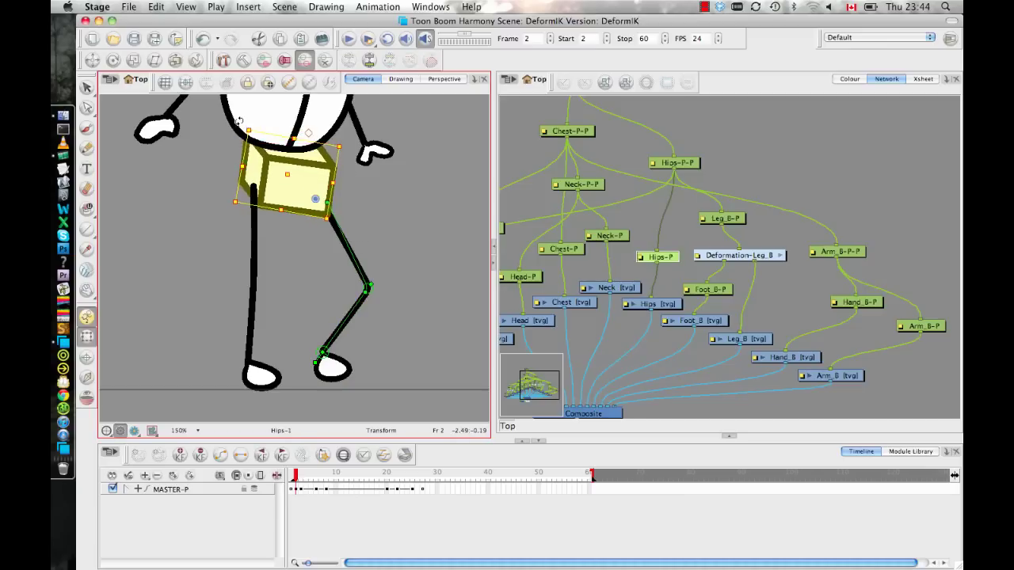
drag(287, 188, 293, 195)
click(384, 223)
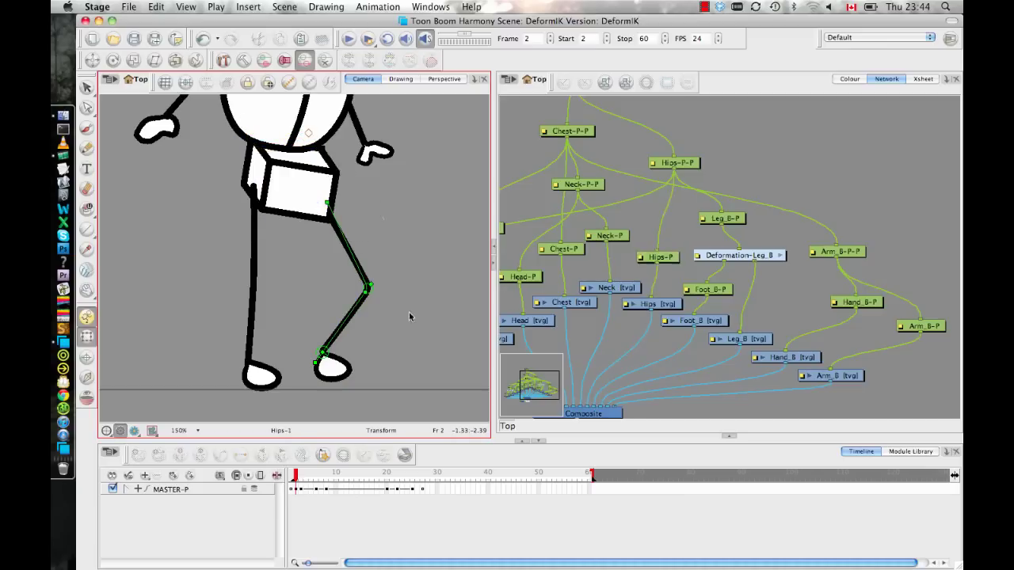
Go to frame 3 and duplicate the Leg_B drawing there
drag(294, 480, 301, 482)
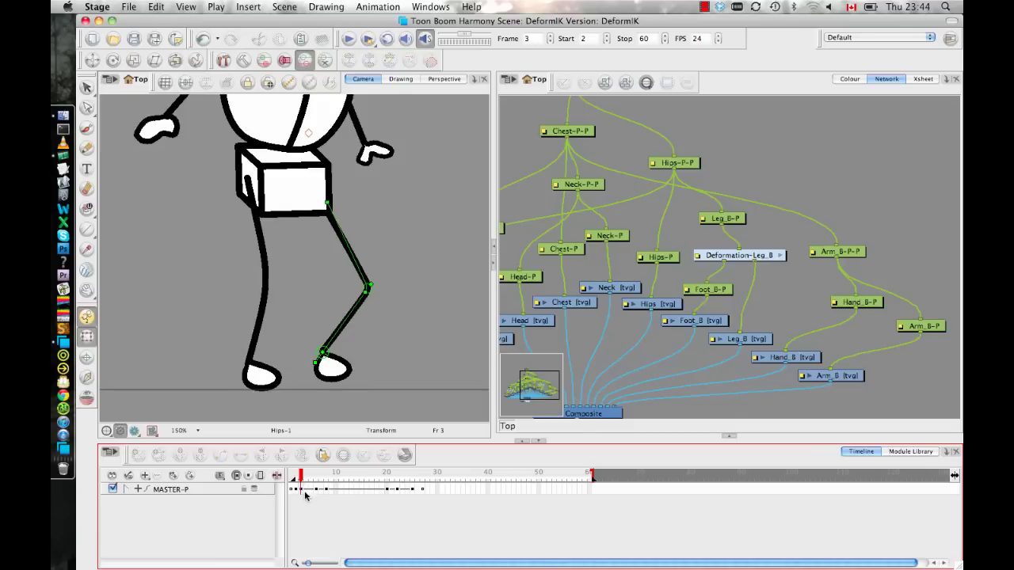
click(755, 343)
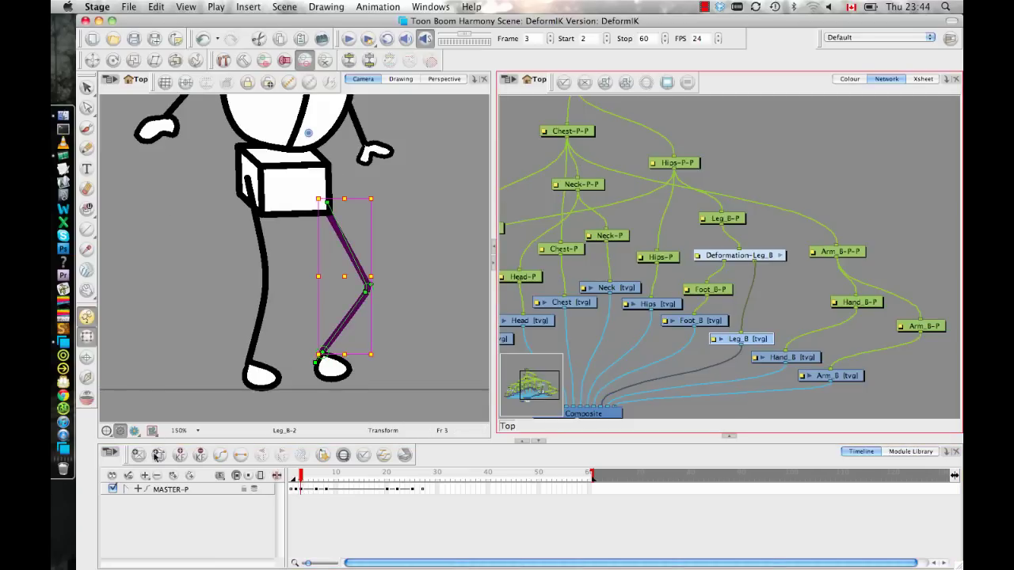
click(156, 459)
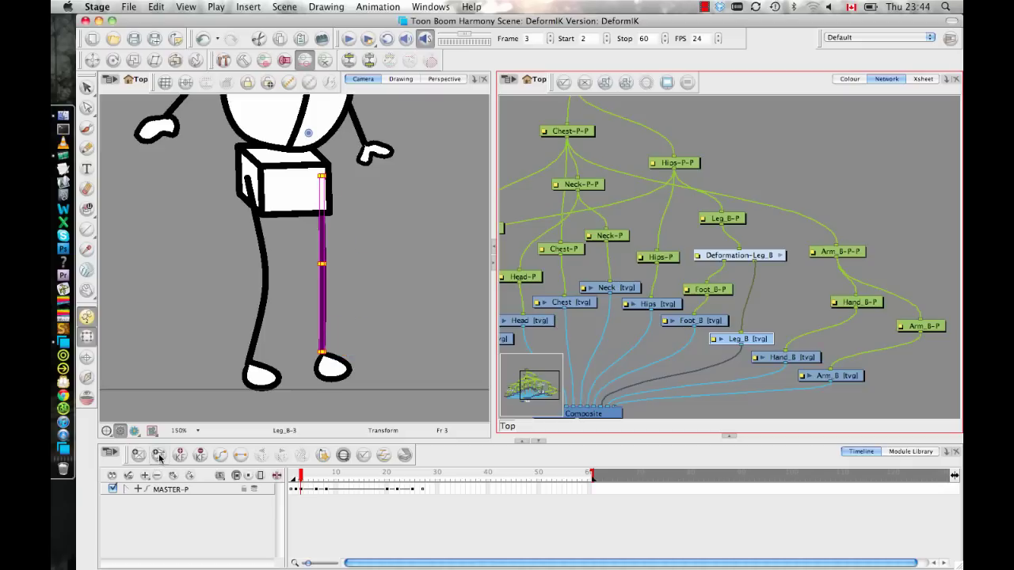
Rig the frame 3 Leg_B drawing with a curve deformation chain running from the ankle up to the hip
click(235, 64)
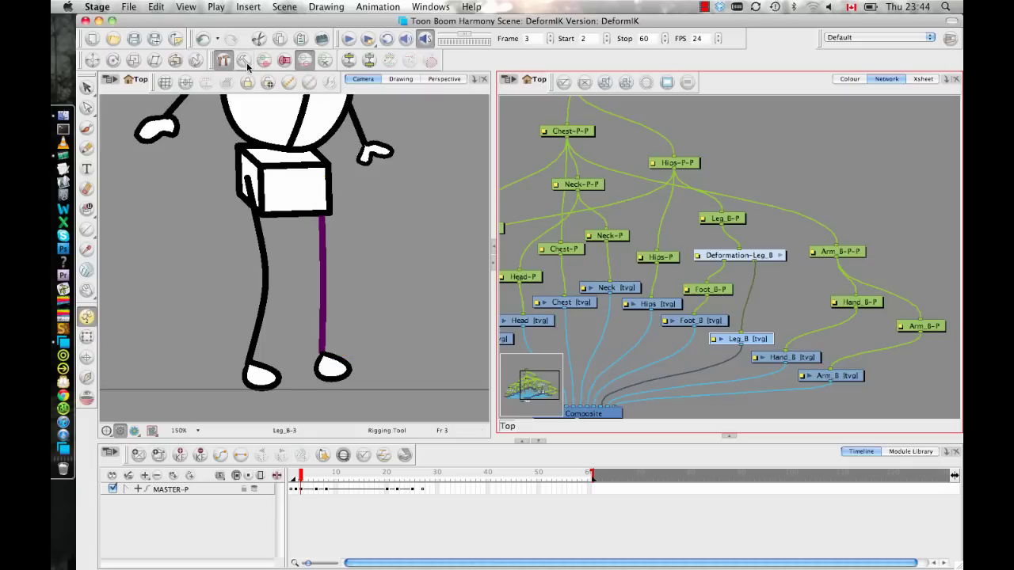
click(325, 361)
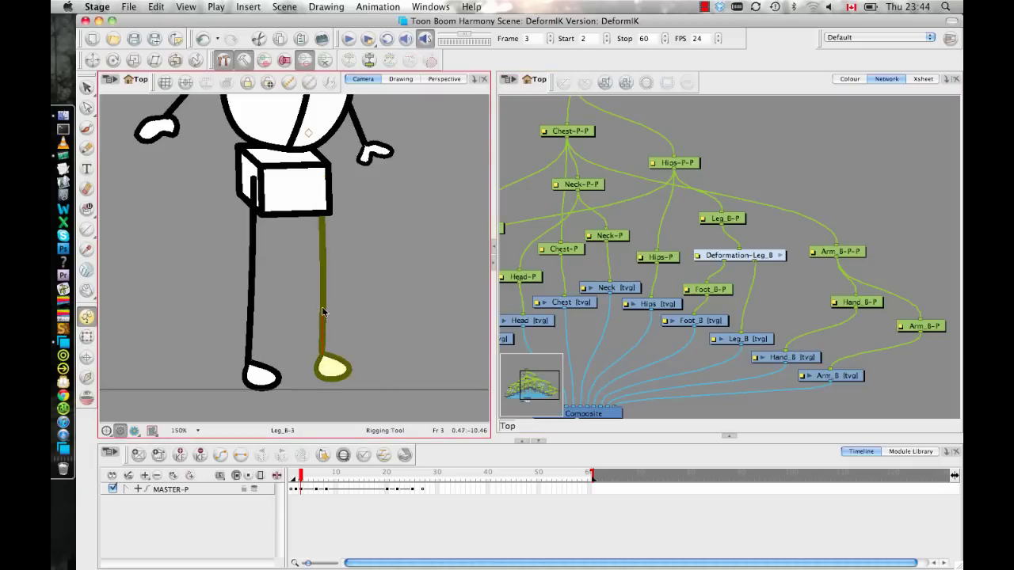
click(322, 310)
drag(320, 186, 321, 240)
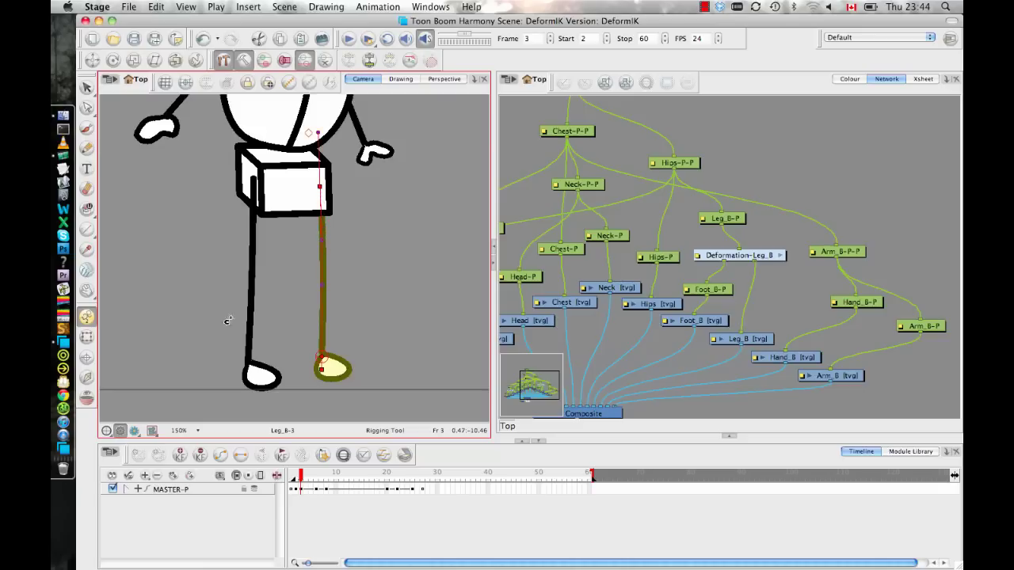
Bend the frame 3 back leg forward with the curve's handles and lower its hip point to shape a knee
click(87, 336)
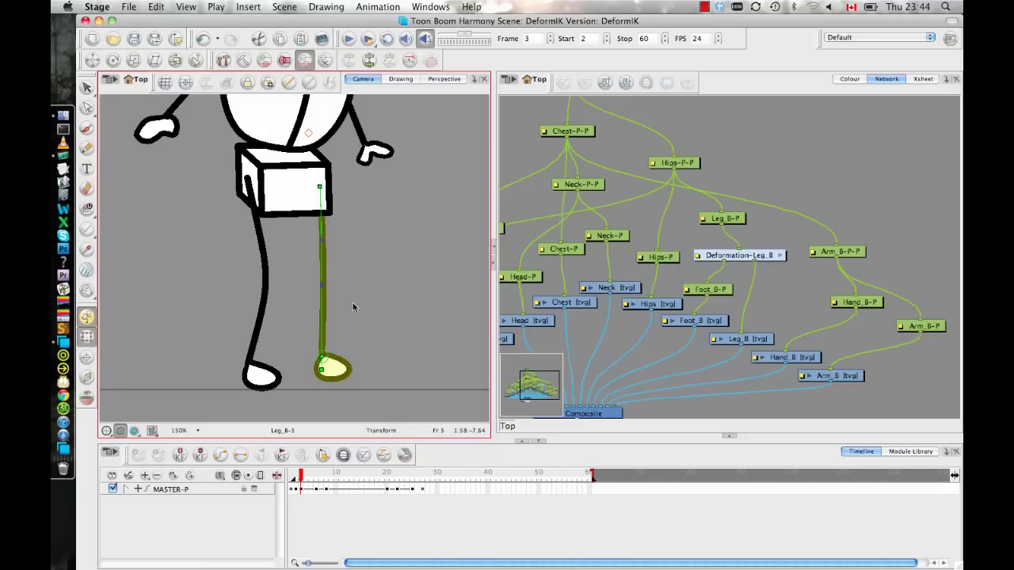
drag(325, 249, 365, 276)
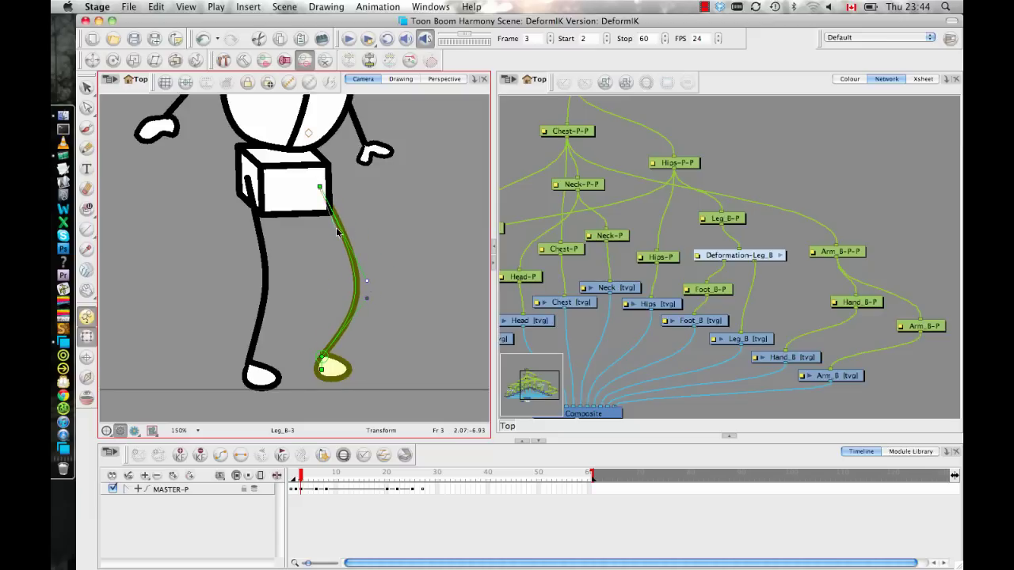
click(327, 200)
drag(320, 189, 329, 227)
mouse_move(369, 303)
mouse_down()
mouse_move(369, 280)
mouse_move(375, 287)
mouse_up()
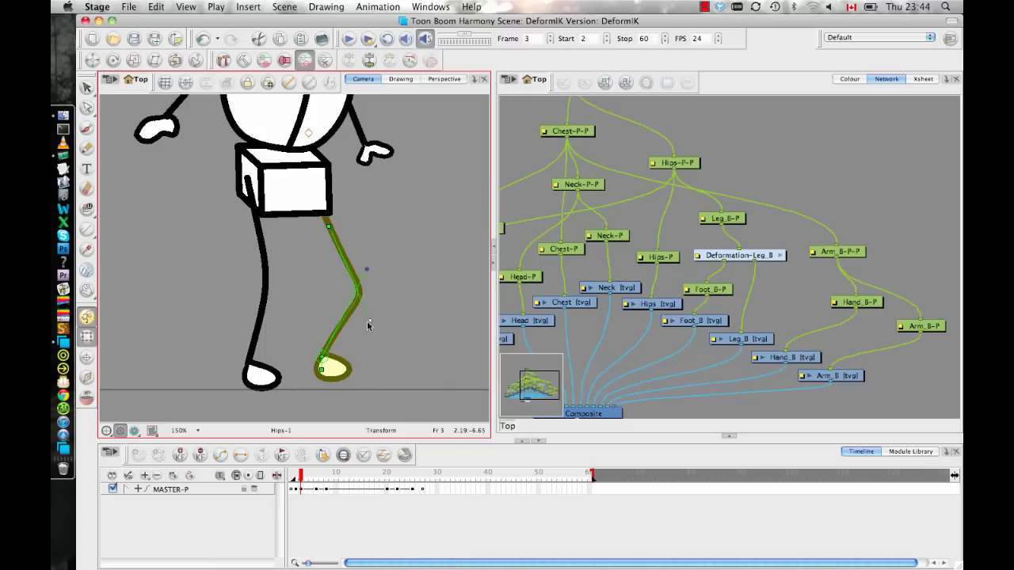
drag(365, 323, 365, 324)
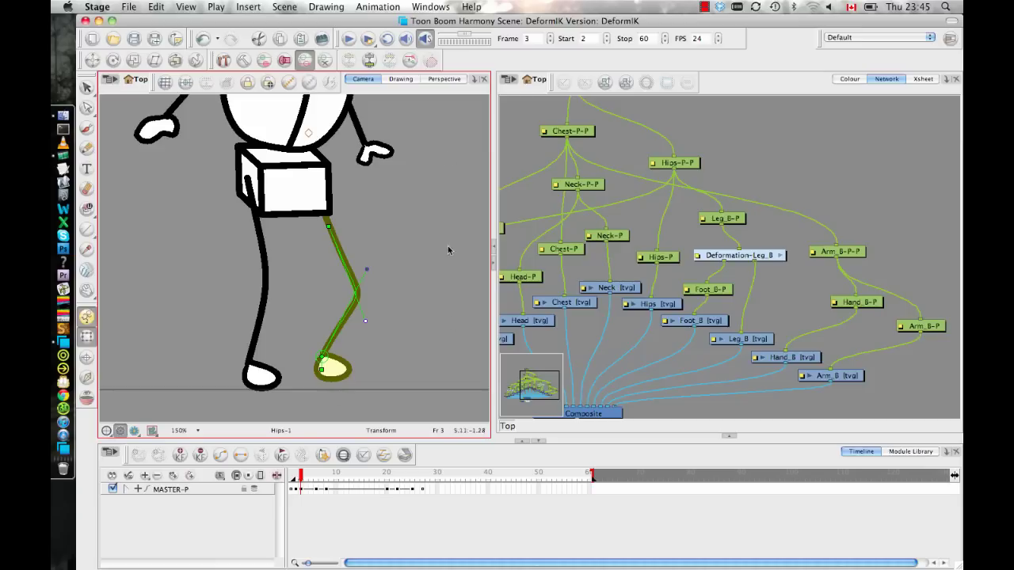
Go to frame 28 and swap the back leg's drawing there to Leg_B-1, the version with the bone chain
click(464, 488)
drag(465, 467, 446, 485)
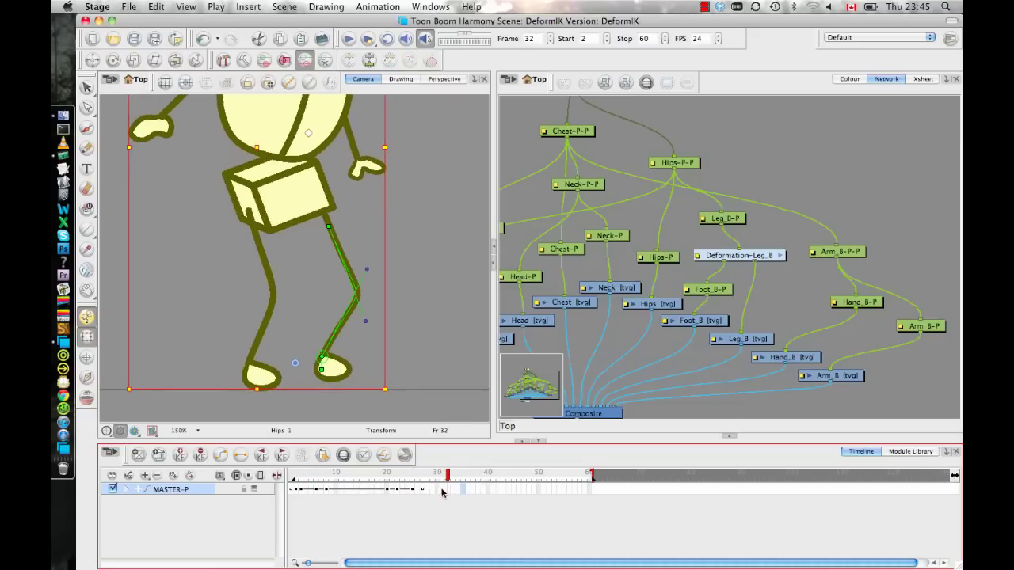
click(442, 493)
click(356, 320)
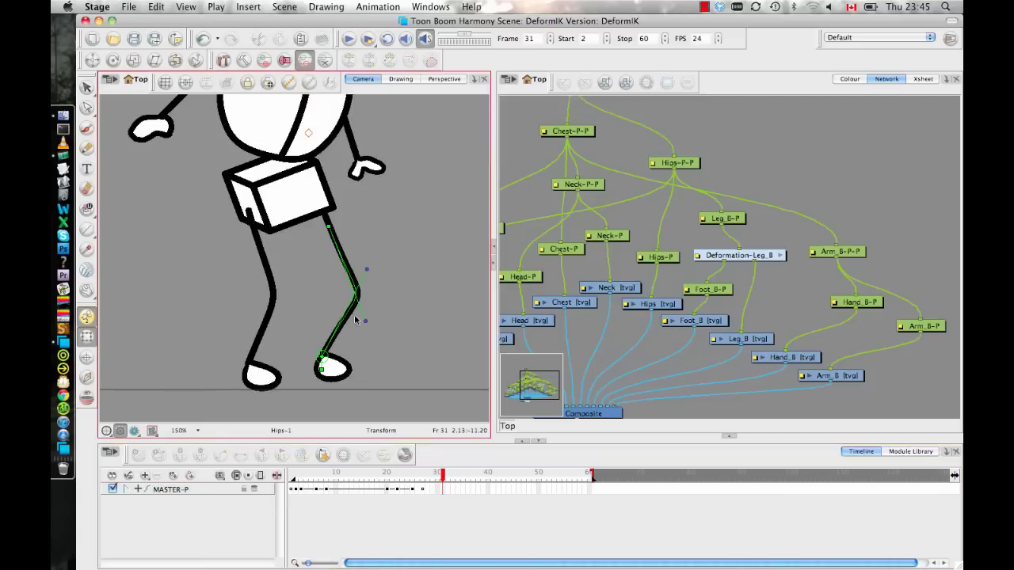
click(325, 354)
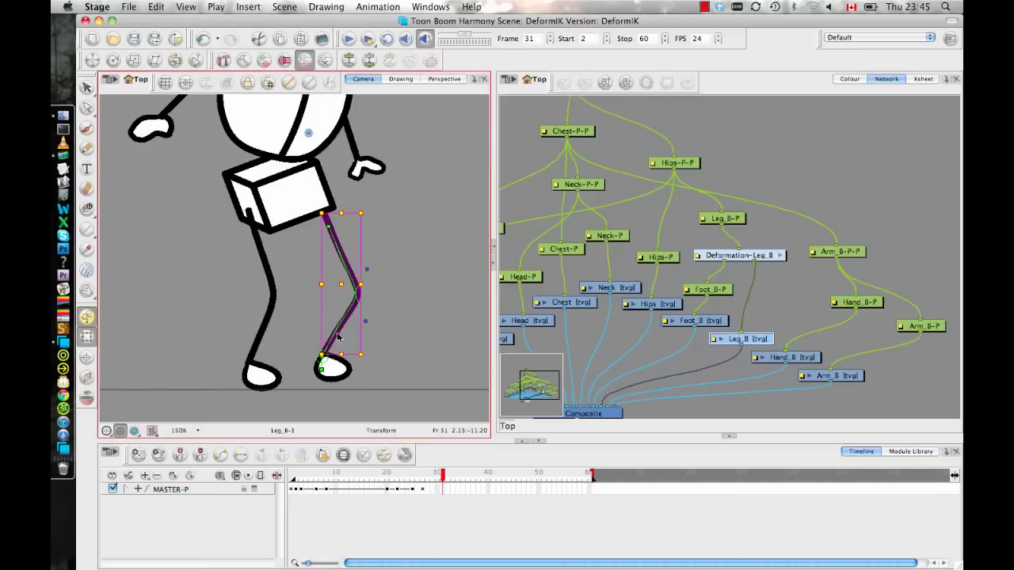
drag(442, 473, 424, 485)
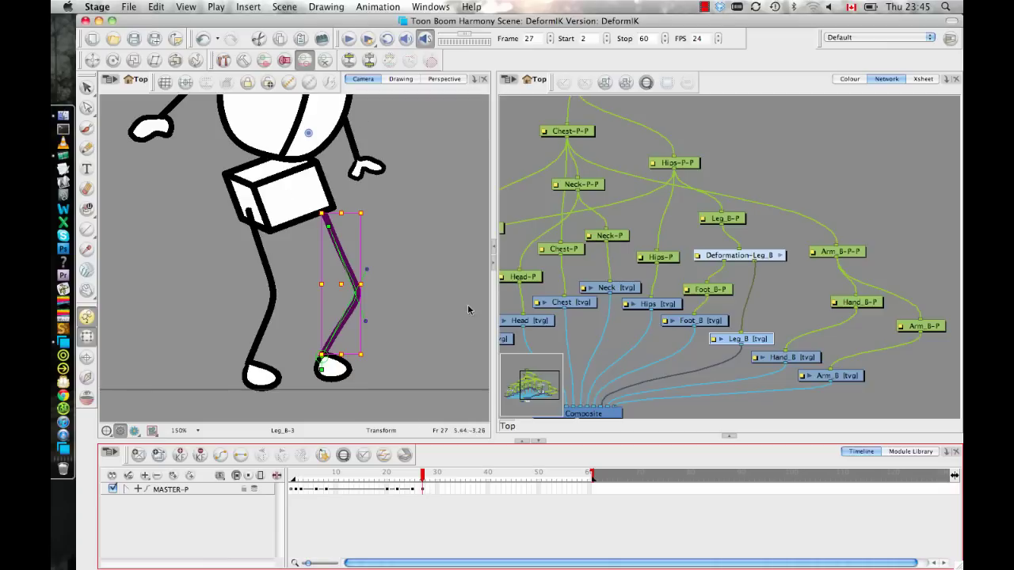
click(428, 489)
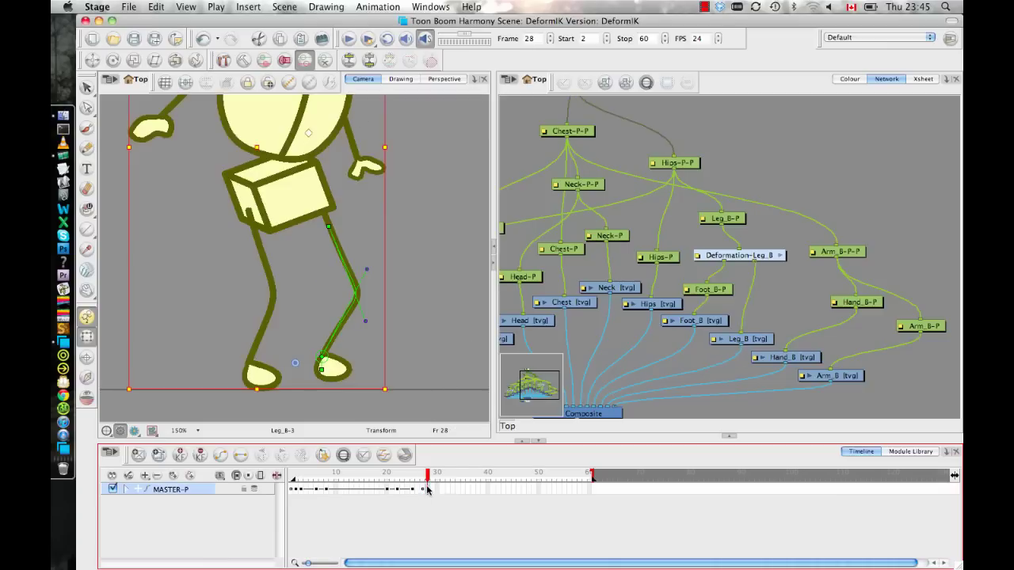
click(423, 288)
click(340, 247)
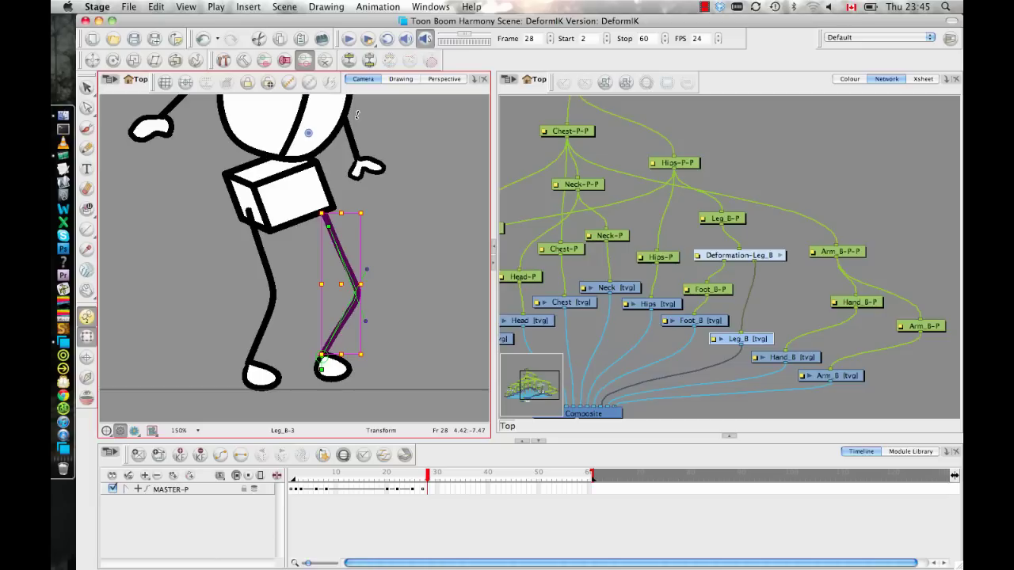
key([)
key([)
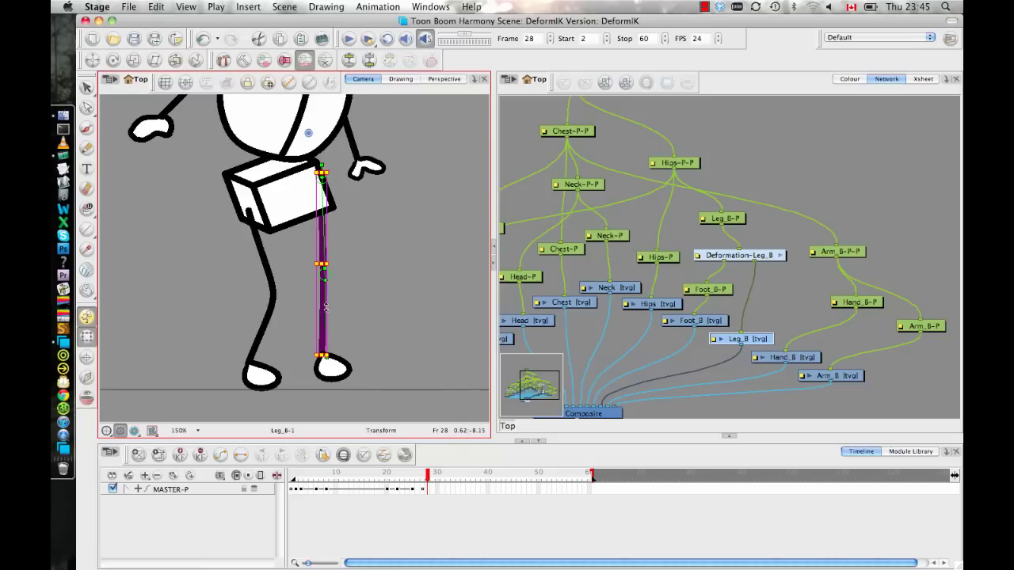
click(328, 251)
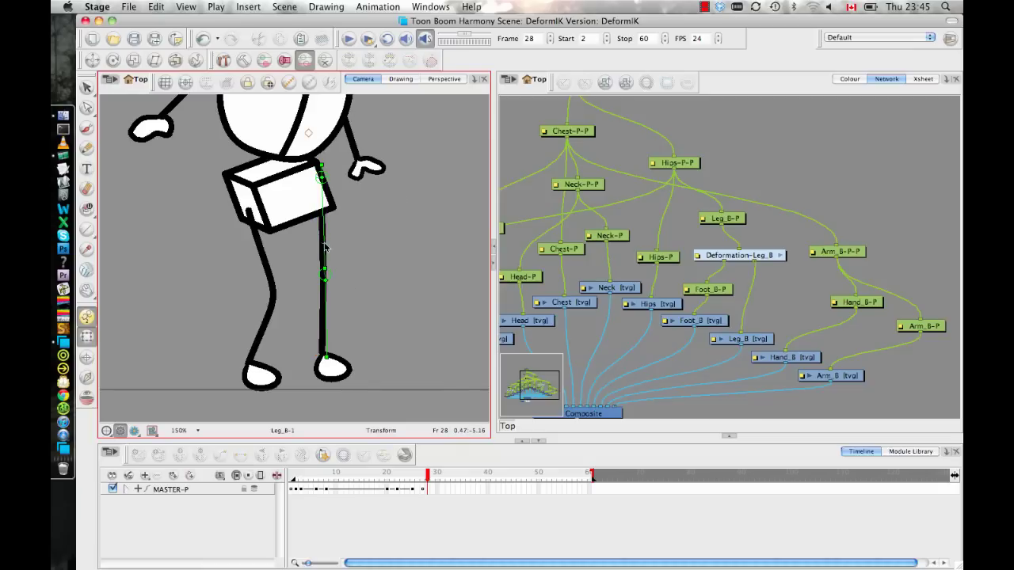
Try to swing the frame 28 back leg forward from the hip and shift its hip point, and undo both changes
mouse_move(322, 248)
mouse_down()
mouse_move(359, 232)
mouse_move(375, 200)
mouse_up()
drag(321, 179, 314, 184)
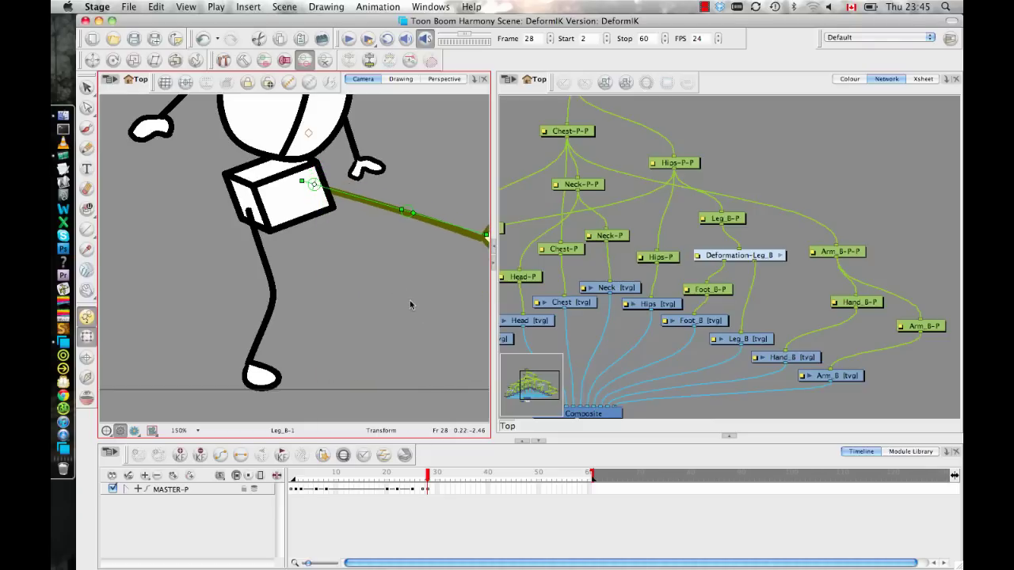
click(421, 478)
click(427, 478)
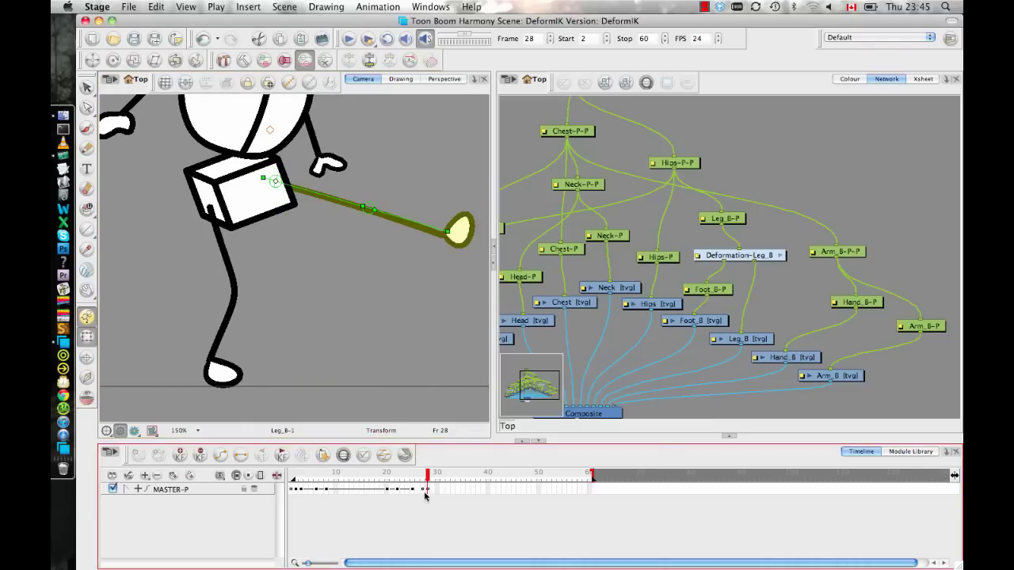
click(424, 490)
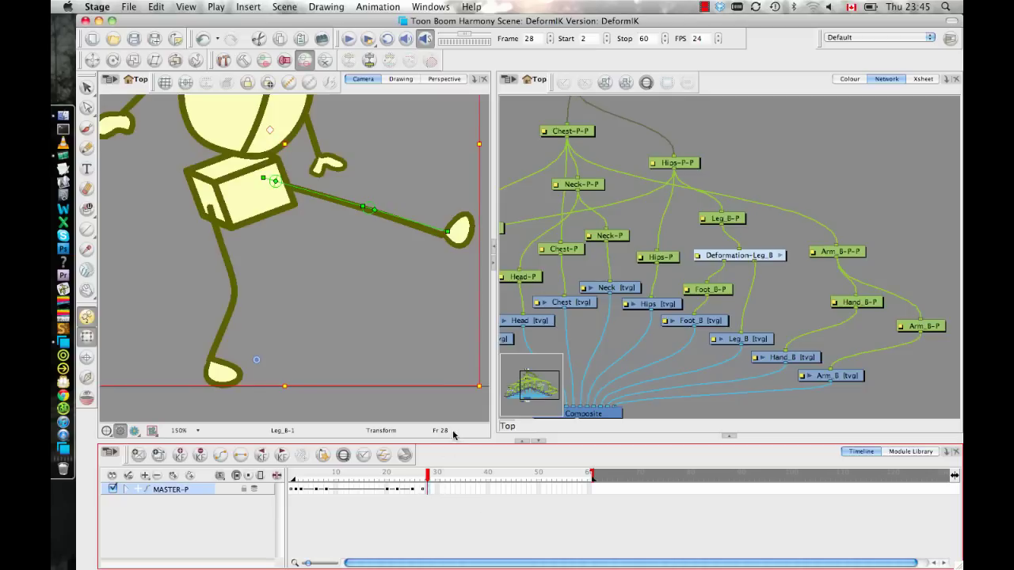
key(super+z)
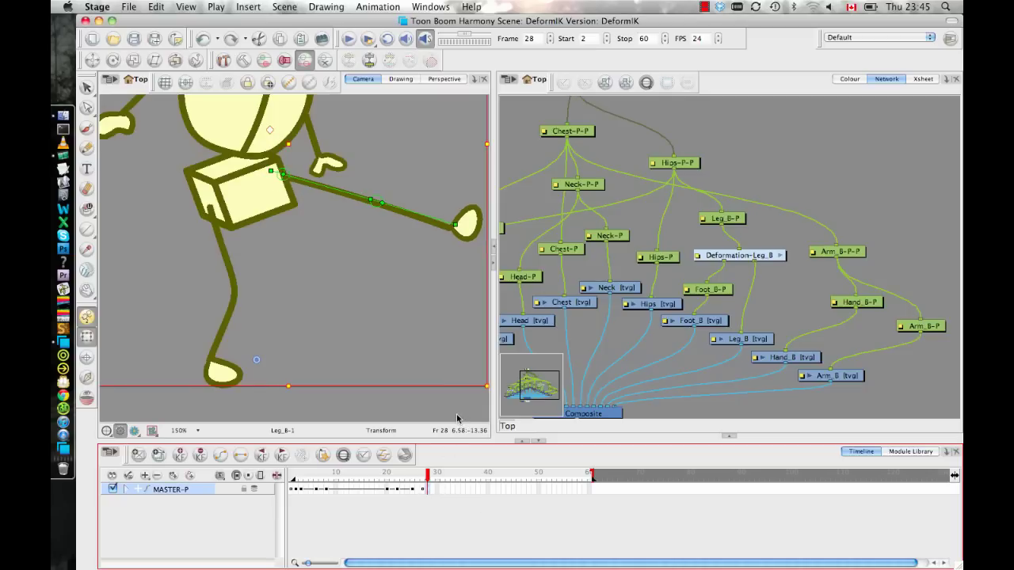
key(super+z)
Enable onion skin and pose the frame 28 bone-chain leg with a bent knee, nudging its hip point to line the foot up with frame 27
click(424, 476)
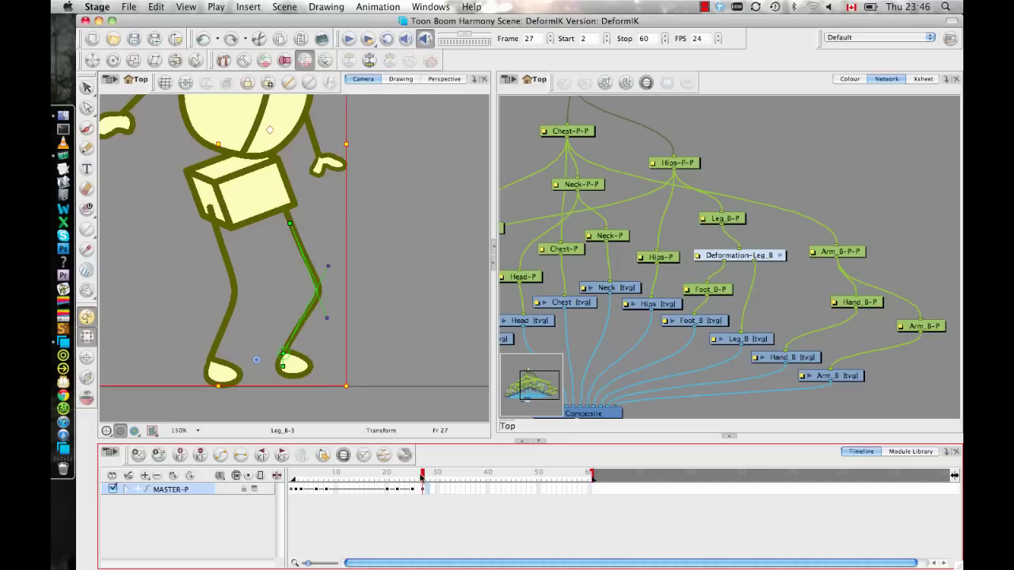
click(428, 488)
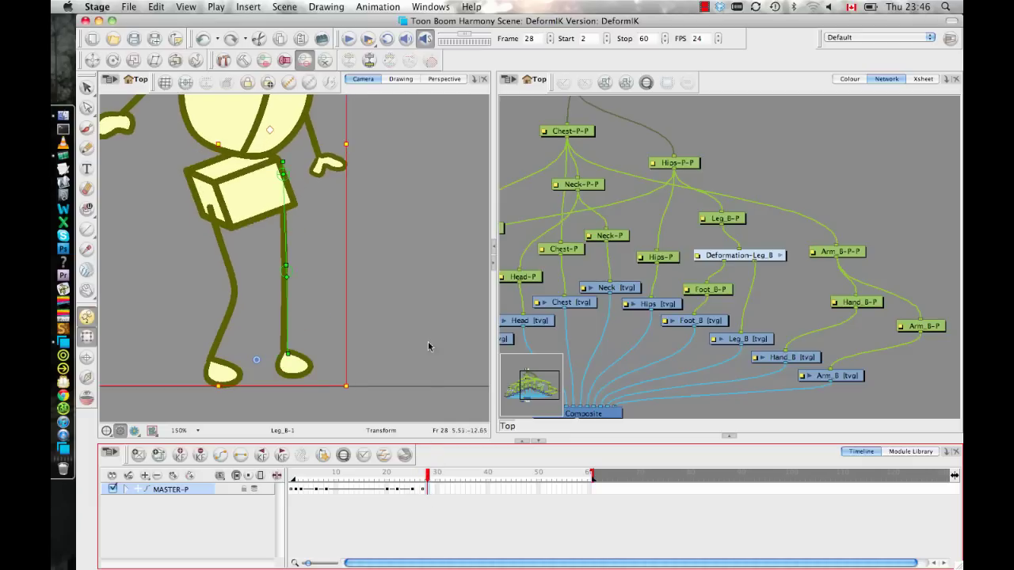
click(87, 398)
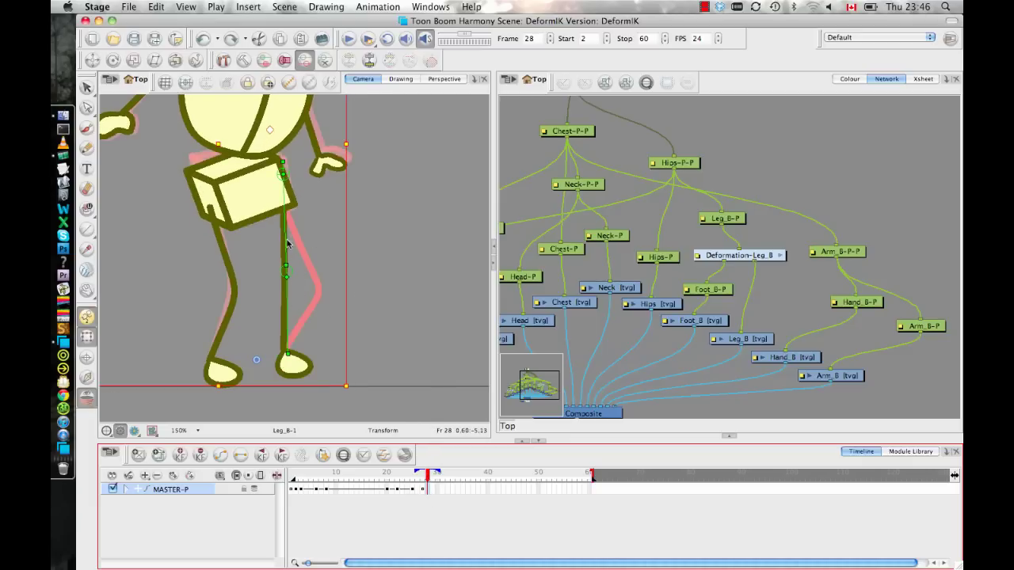
mouse_move(290, 361)
mouse_down()
mouse_move(321, 360)
mouse_move(289, 339)
mouse_up()
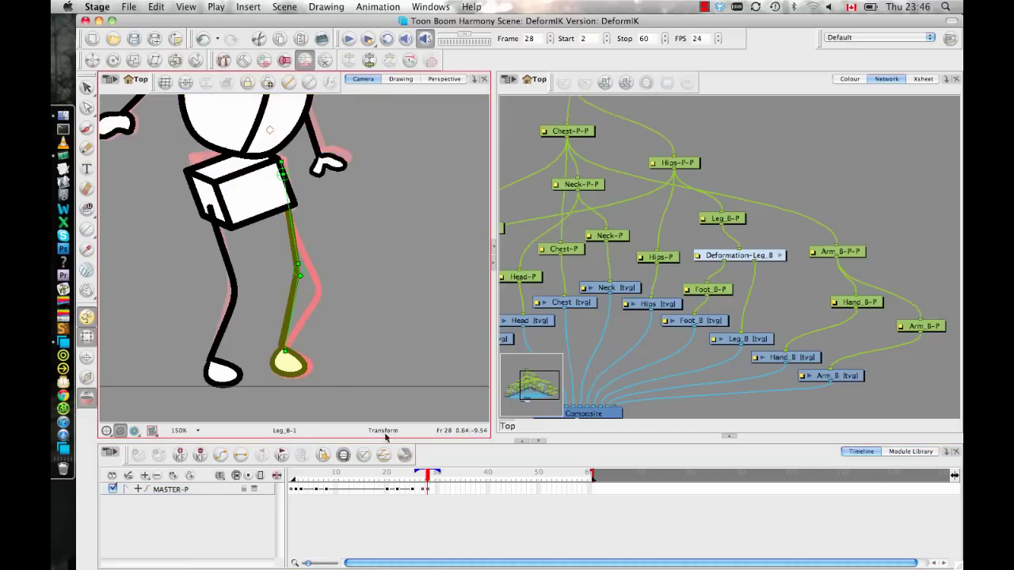
mouse_move(428, 479)
mouse_down()
mouse_move(417, 478)
mouse_move(426, 483)
mouse_up()
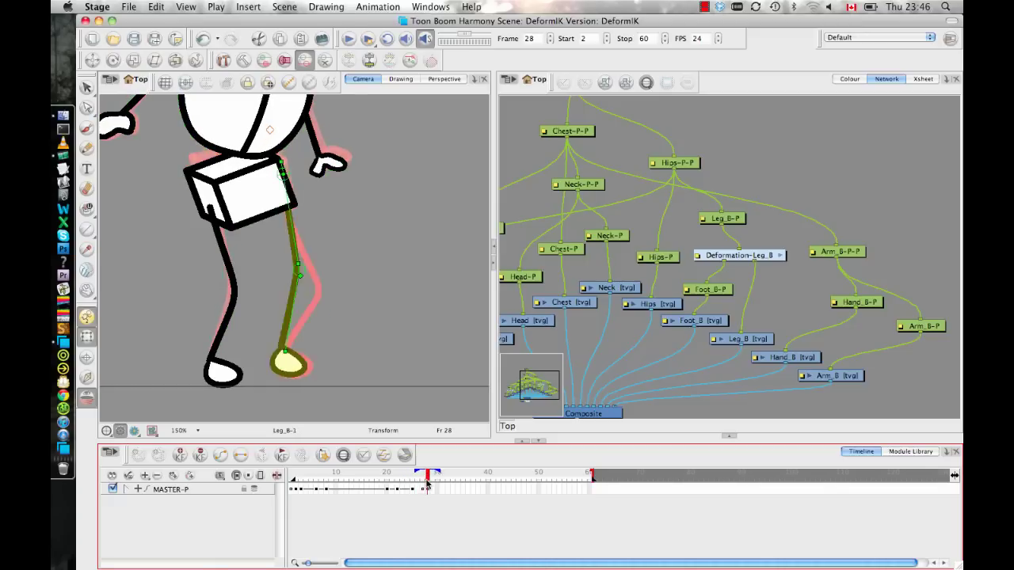
click(285, 177)
key(ctrl+z)
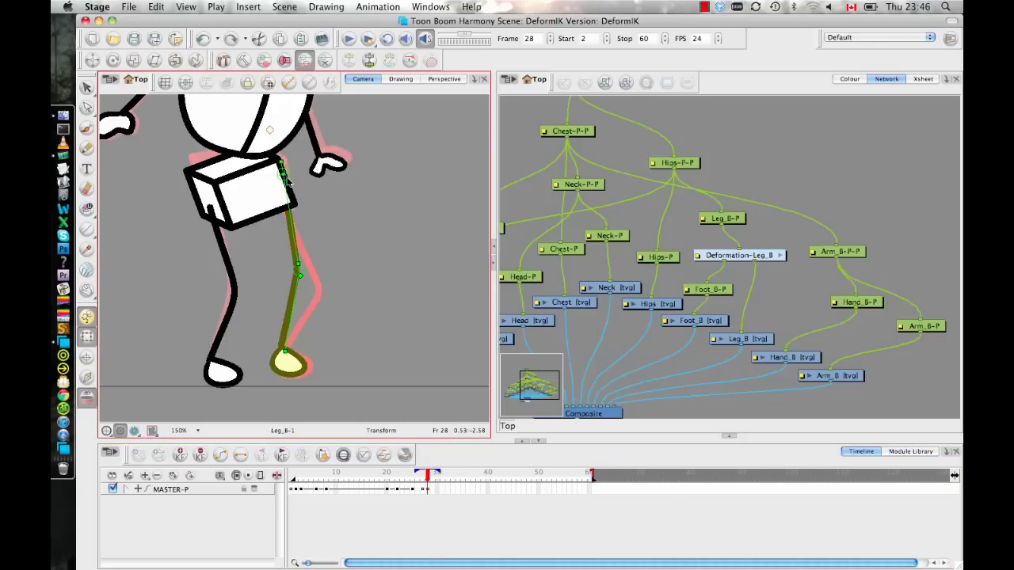
drag(288, 179, 293, 183)
Adjust the frame 27 leg's curve handles to reduce the knee bend and match the frame 28 onion-skin pose
click(422, 479)
click(424, 490)
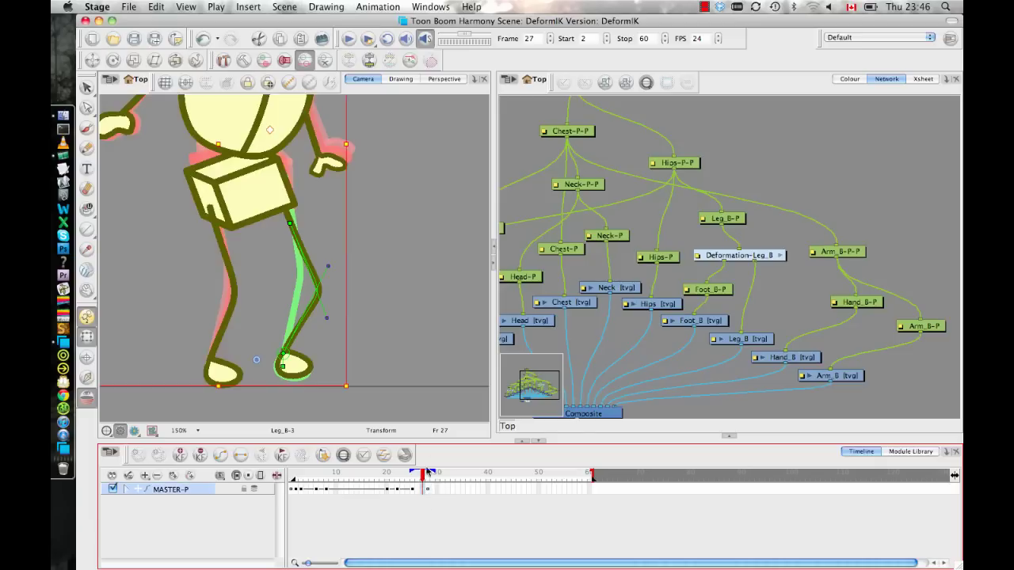
click(324, 268)
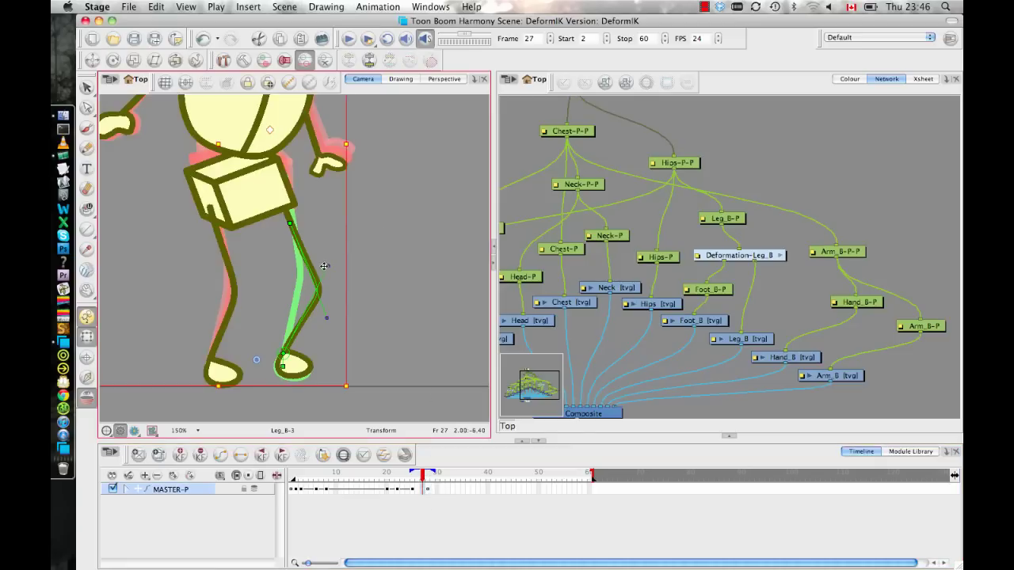
click(311, 307)
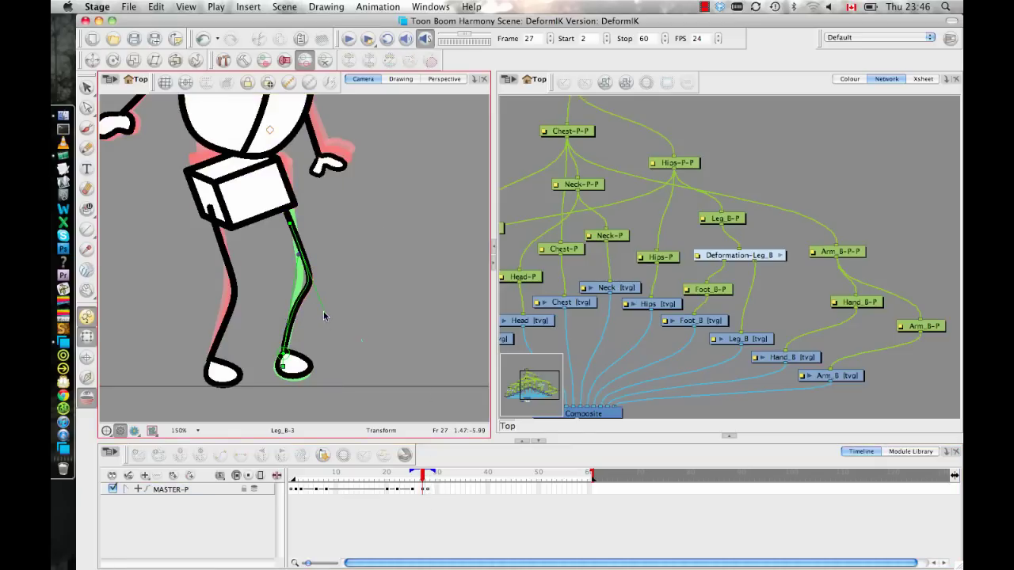
drag(326, 311, 306, 308)
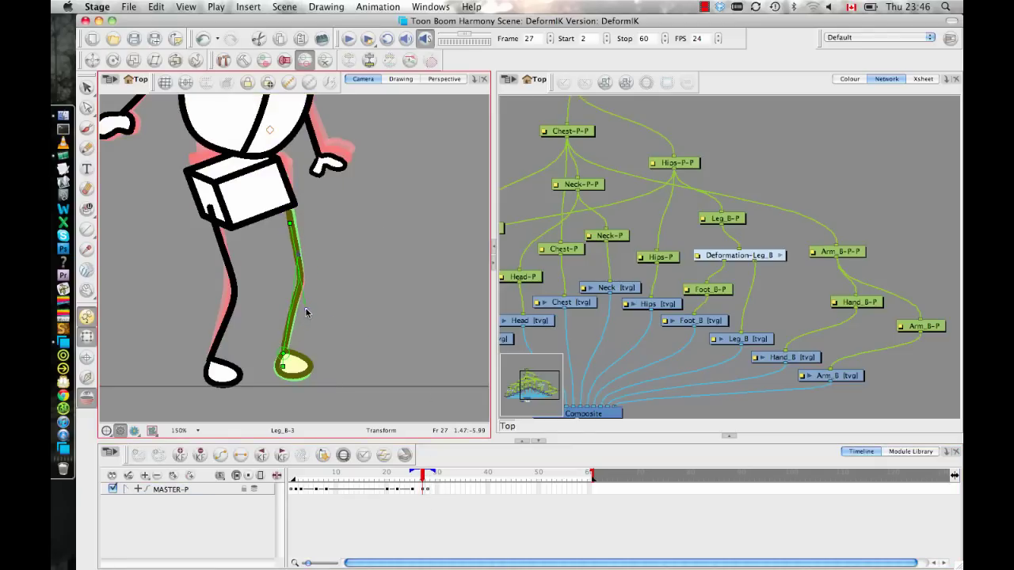
Go to frame 31 and swing the bone-chain back leg forward and up from the hip into a kick
drag(424, 475, 453, 481)
click(428, 489)
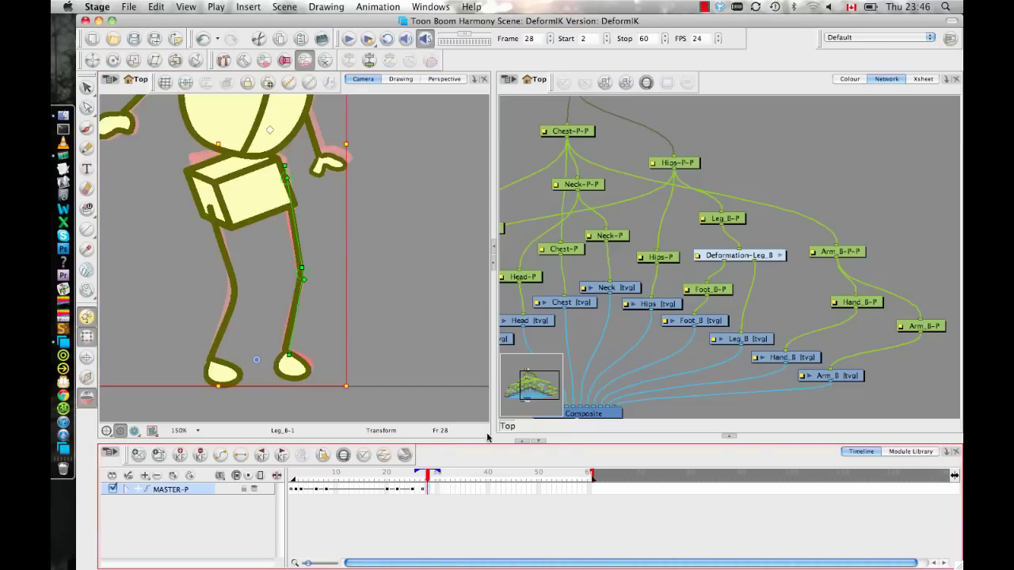
click(442, 488)
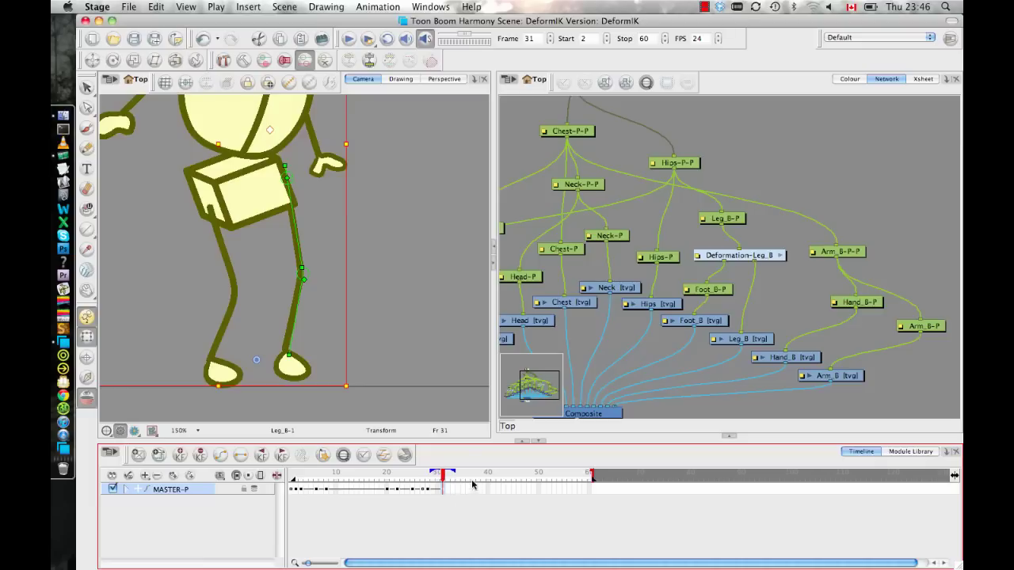
drag(299, 232, 464, 205)
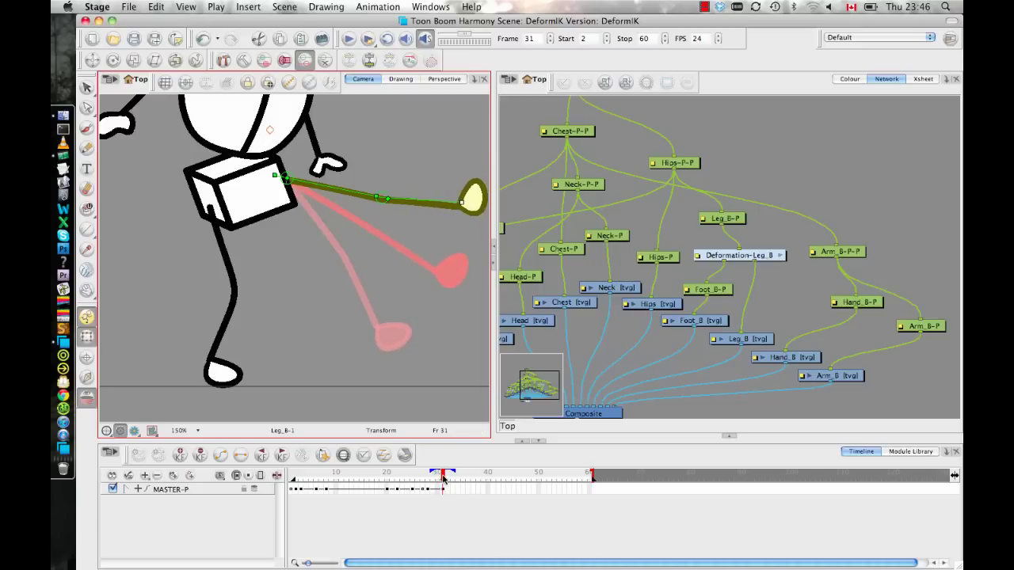
Turn off onion skin, raise the curve leg's hip point into the hips at frame 21, and scrub the animation through frame 28
drag(443, 478, 285, 461)
scroll(378, 299, down, 4)
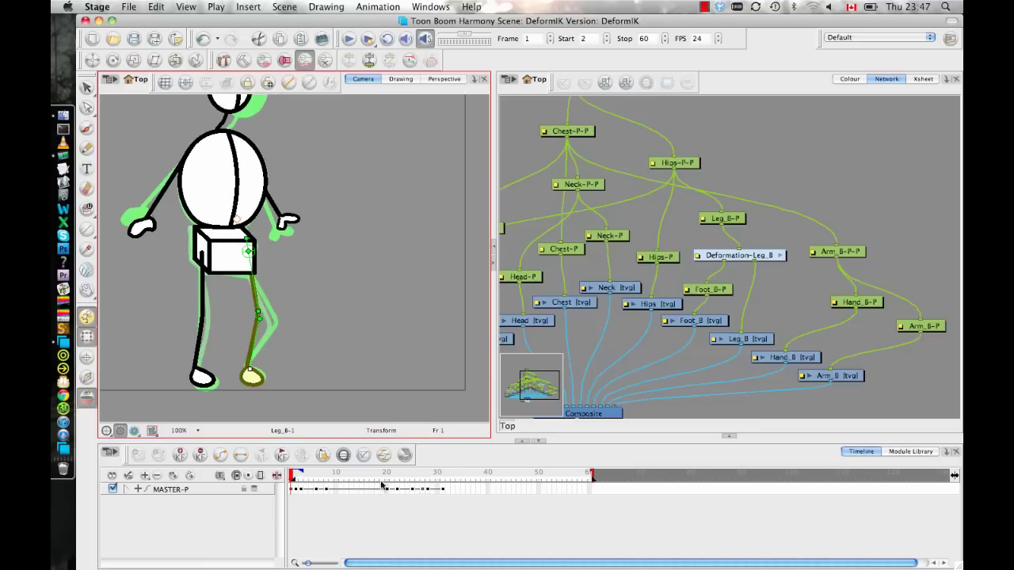
mouse_move(382, 480)
mouse_down()
mouse_move(441, 479)
mouse_move(396, 493)
mouse_move(454, 492)
mouse_move(391, 493)
mouse_up()
click(87, 399)
drag(250, 281, 244, 264)
mouse_move(392, 487)
mouse_down()
mouse_move(453, 487)
mouse_move(391, 488)
mouse_up()
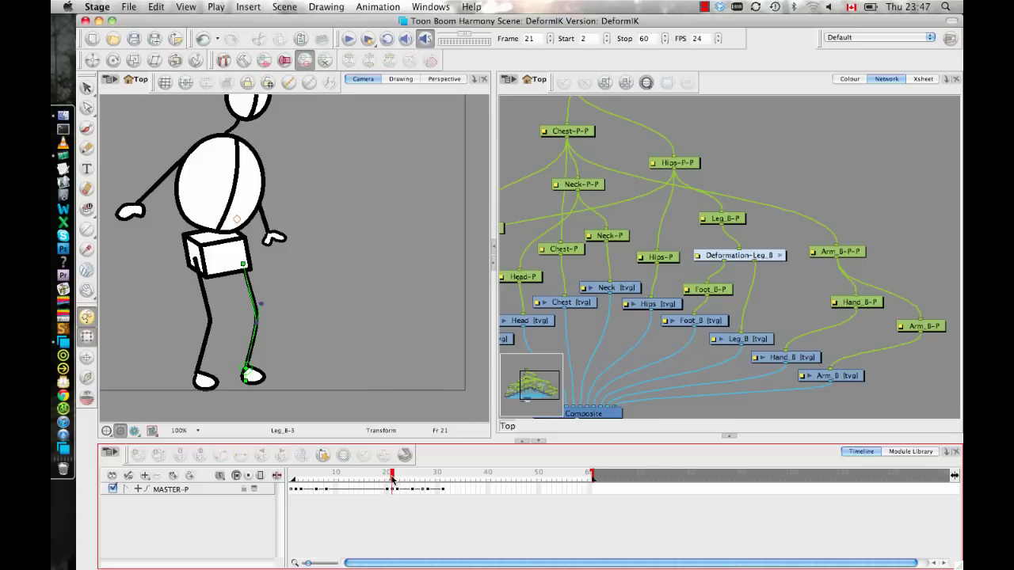
drag(392, 479, 428, 488)
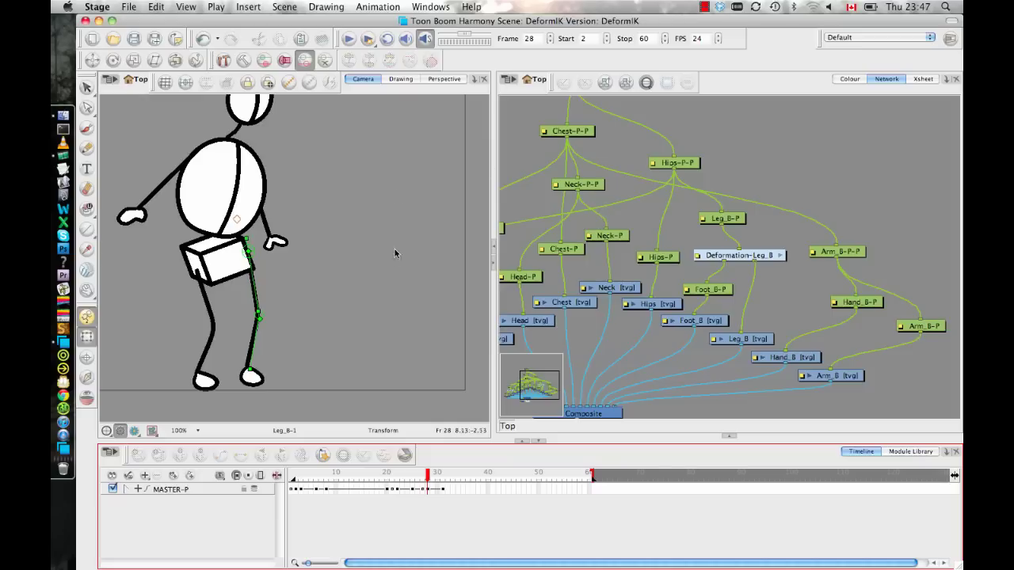
scroll(397, 242, down, 3)
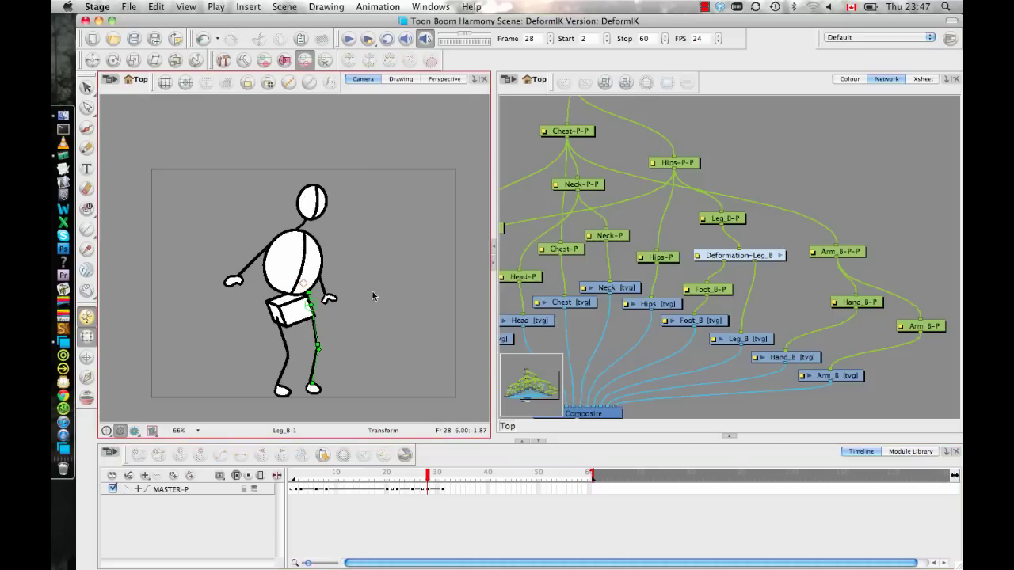